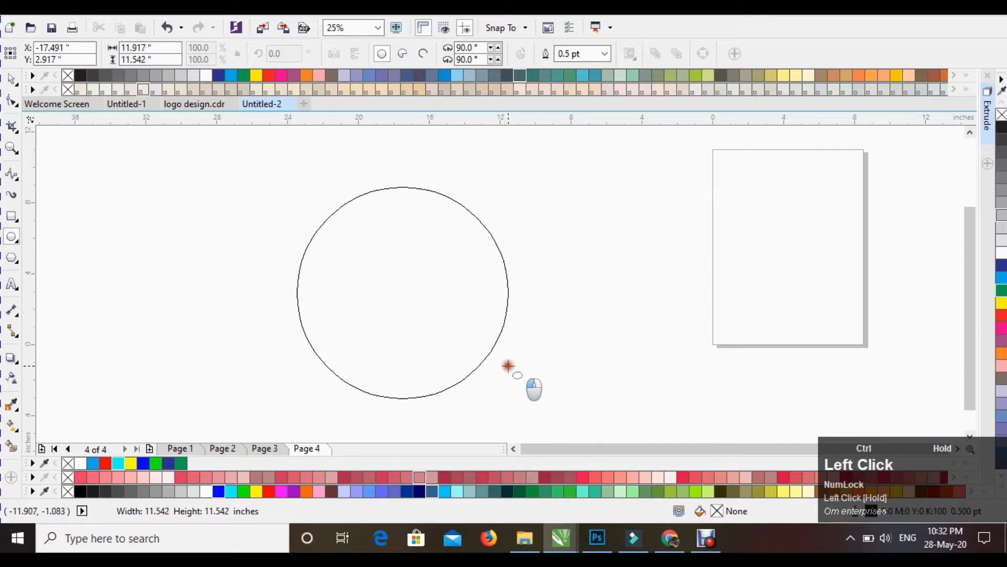
# Step: Duplicate the 12-inch circle as a larger concentric outer circle about 16.3 inches in diameter
pyautogui.press('space')
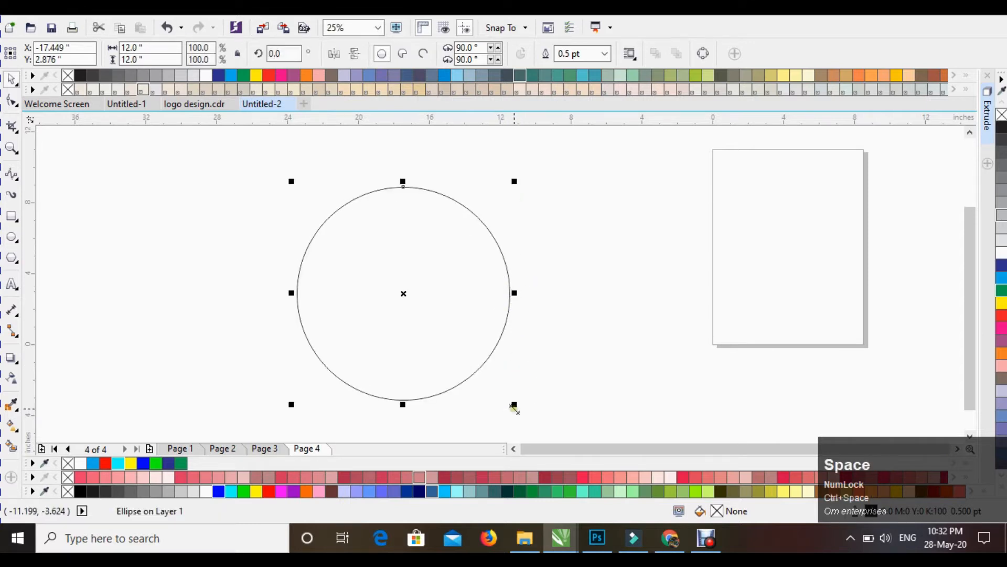
pyautogui.click(513, 407)
pyautogui.moveTo(546, 427); pyautogui.dragTo(650, 268)
pyautogui.click(607, 288)
pyautogui.click(610, 277)
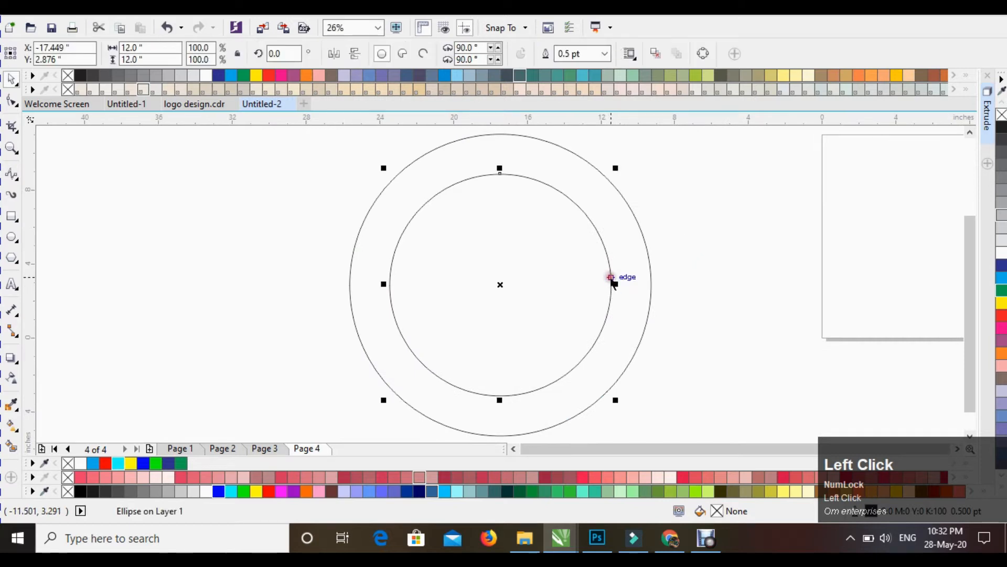
pyautogui.click(695, 241)
pyautogui.scroll(-2, 381, 242)
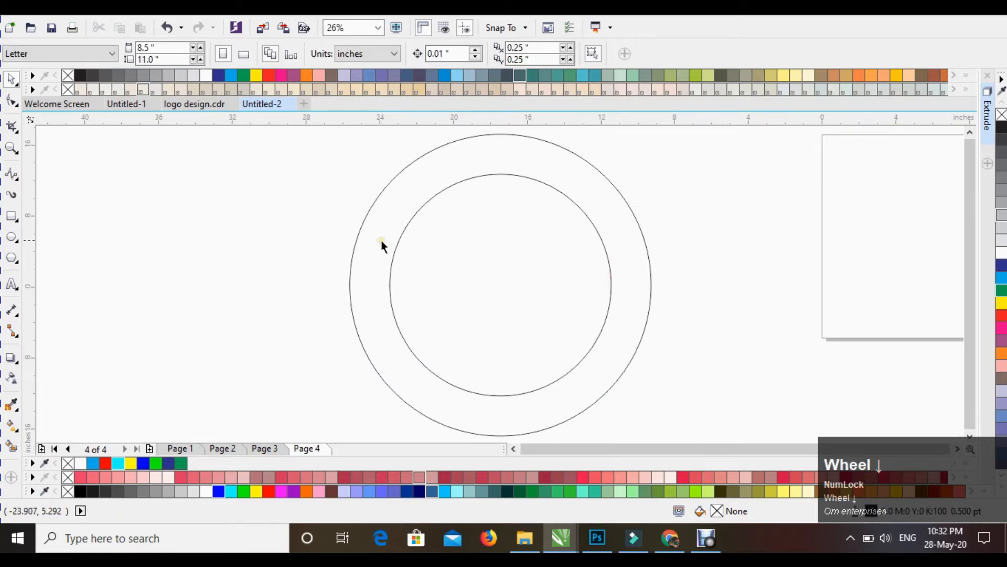
pyautogui.scroll(2, 381, 243)
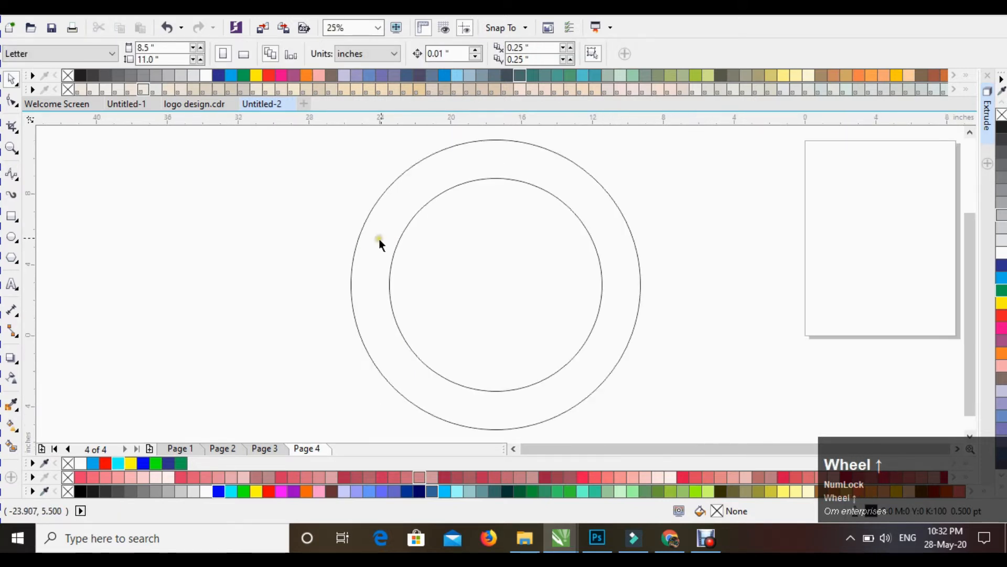
# Step: On Page 3, move the three-line text beside the circles and enlarge it to about 71.7 pt
pyautogui.click(274, 449)
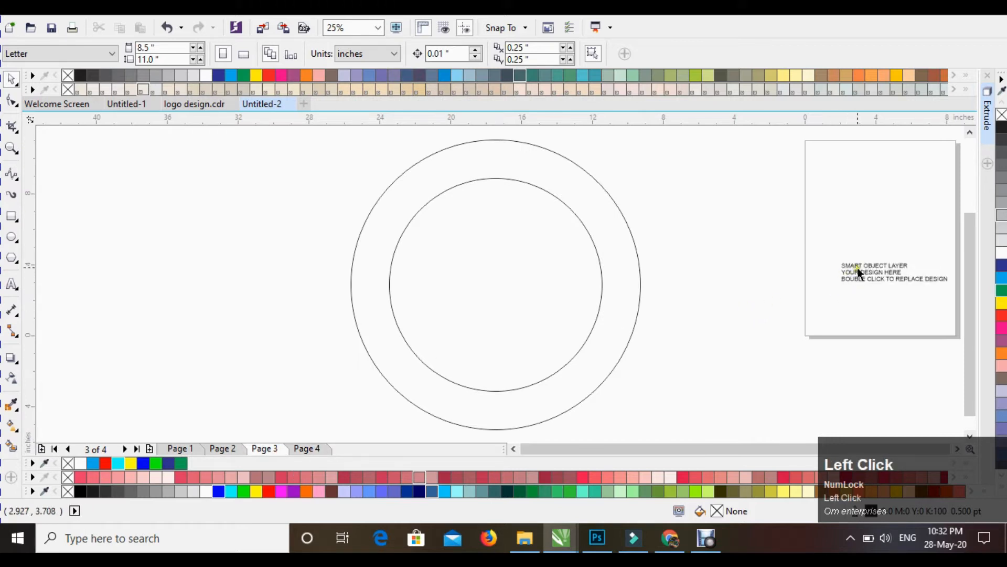
pyautogui.moveTo(847, 263); pyautogui.dragTo(707, 218)
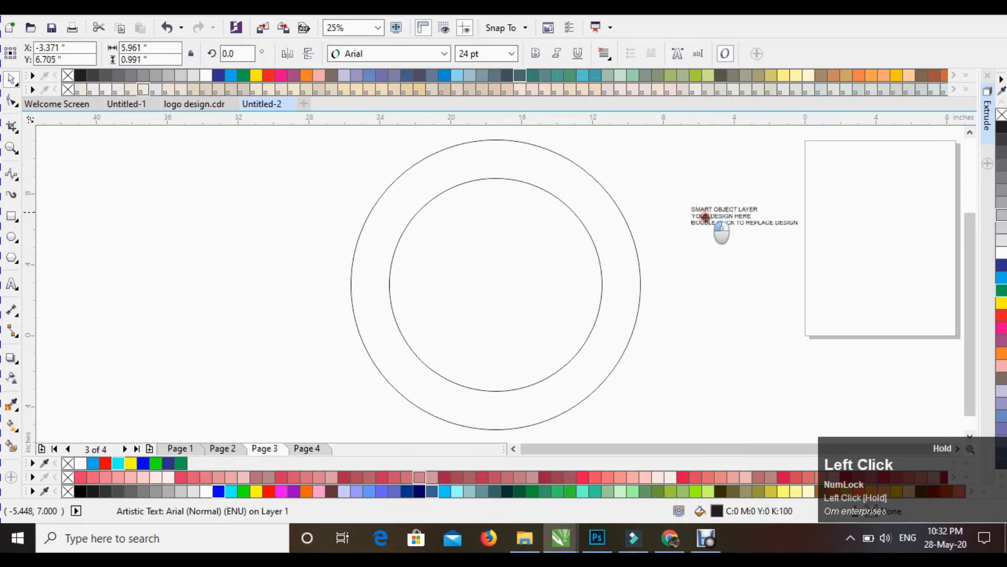
pyautogui.press('F2')
pyautogui.moveTo(337, 135); pyautogui.dragTo(823, 421)
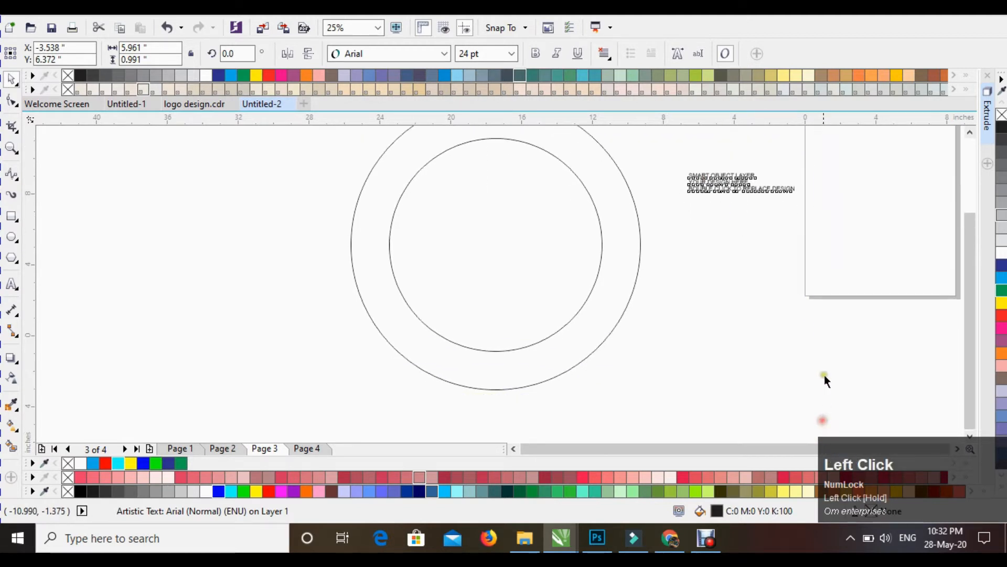
pyautogui.click(611, 296)
pyautogui.click(632, 213)
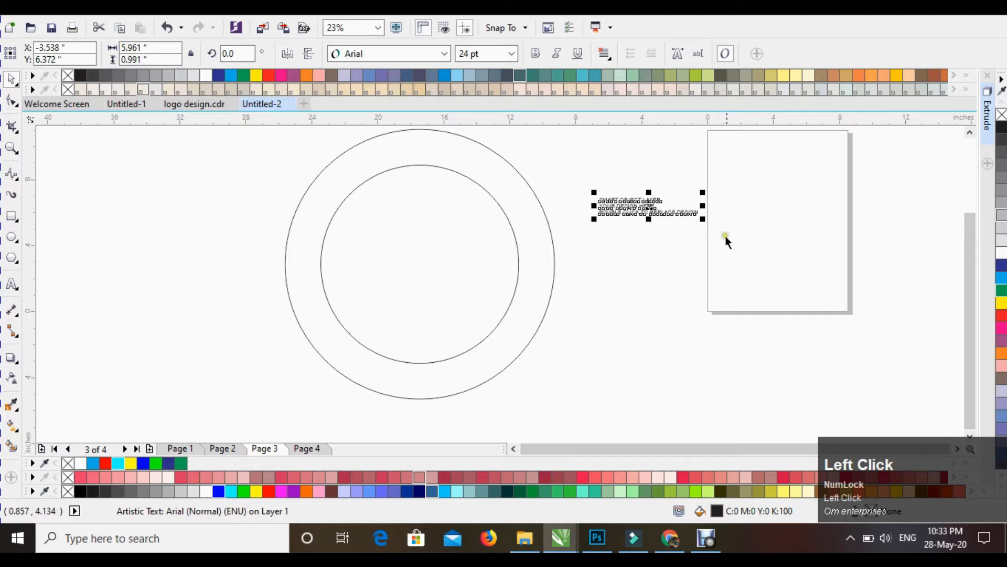
pyautogui.moveTo(703, 225); pyautogui.dragTo(899, 292)
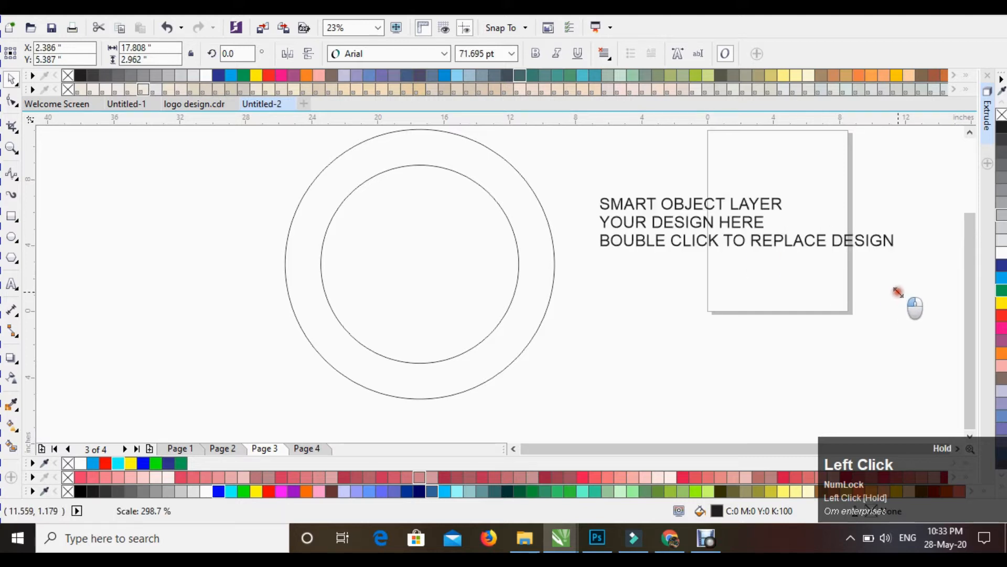
# Step: Break the enlarged three-line text apart into separate single-line text objects
pyautogui.click(760, 250)
pyautogui.rightClick(710, 201)
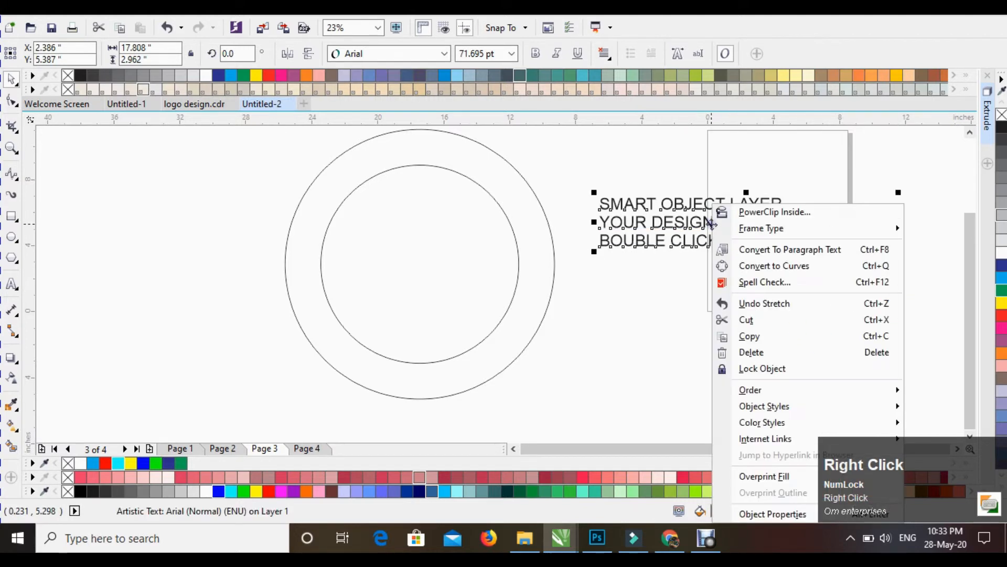
pyautogui.click(649, 284)
pyautogui.click(678, 236)
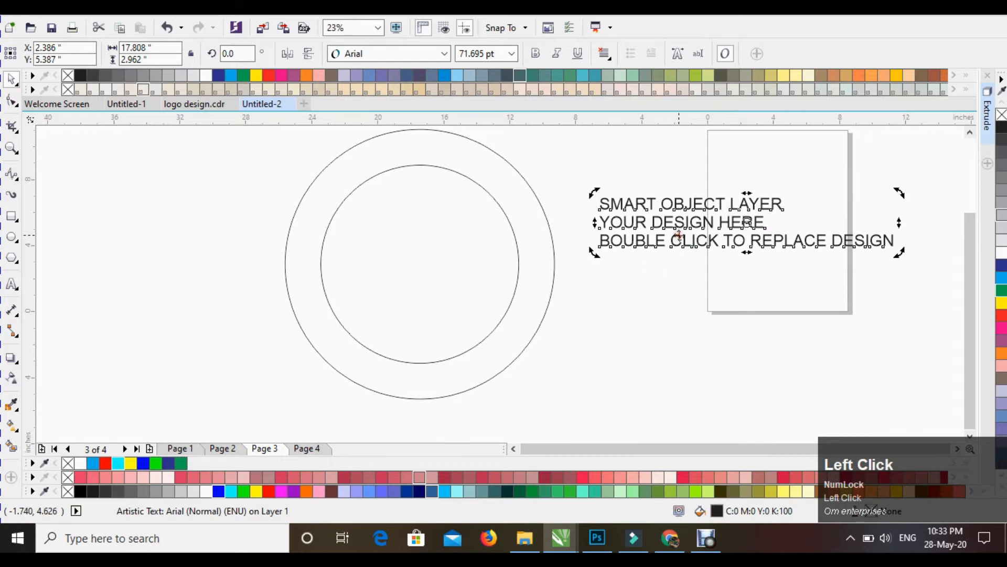
pyautogui.hotkey('ctrl', 'k')
pyautogui.click(692, 326)
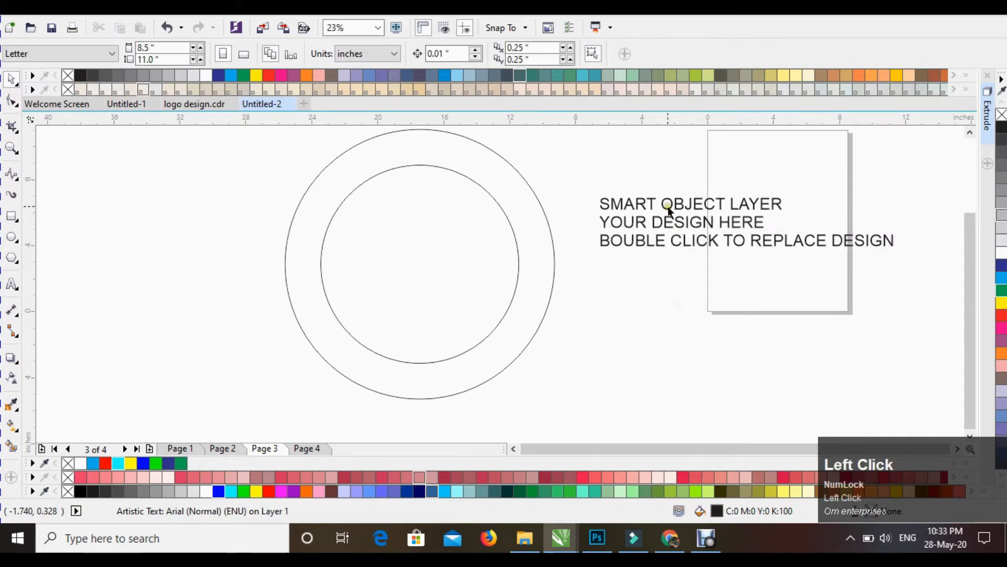
# Step: Move the "SMART OBJECT LAYER" line to the upper part of the ring and set its font to Arial Rounded MT Bold
pyautogui.moveTo(680, 209); pyautogui.dragTo(403, 156)
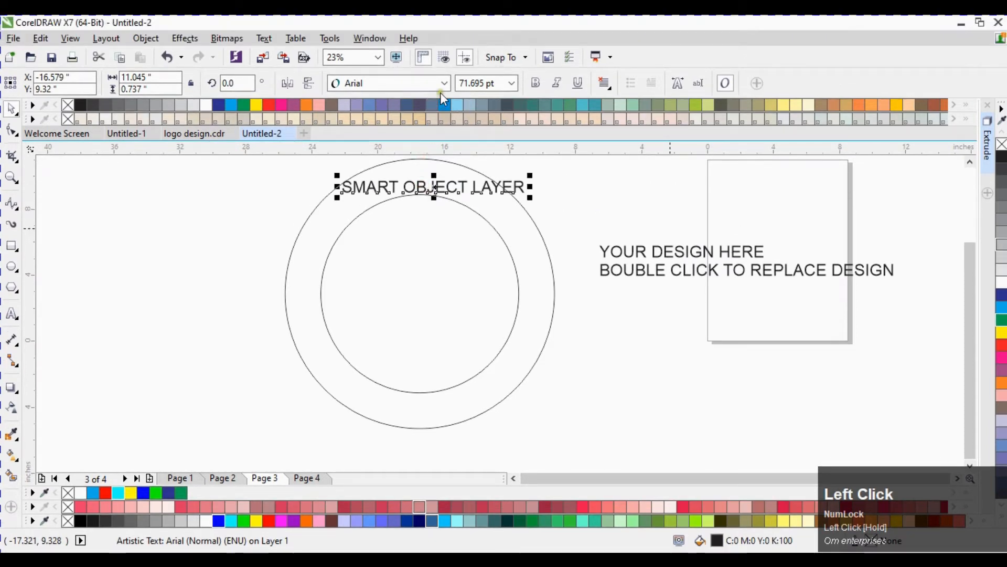
pyautogui.click(444, 87)
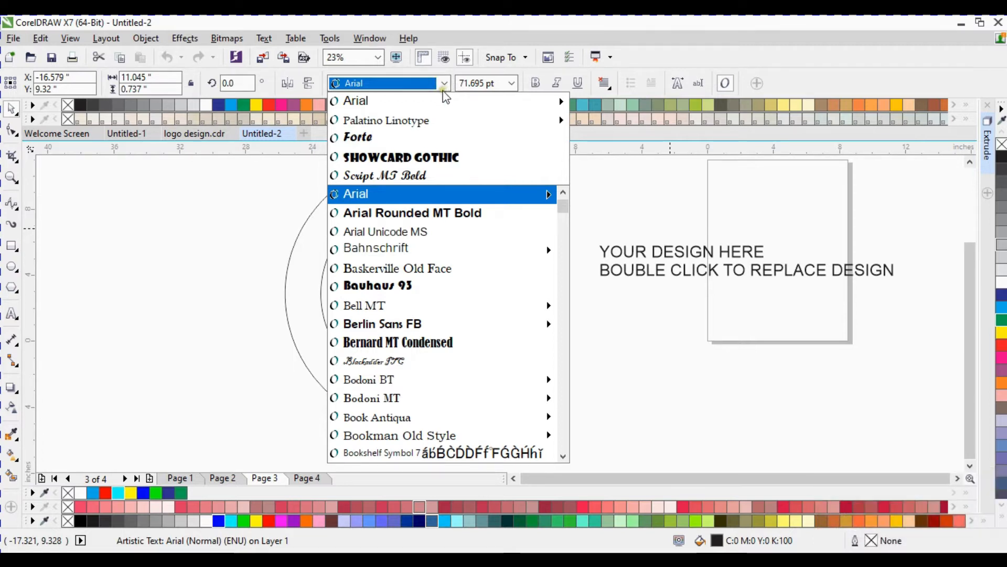
pyautogui.click(445, 213)
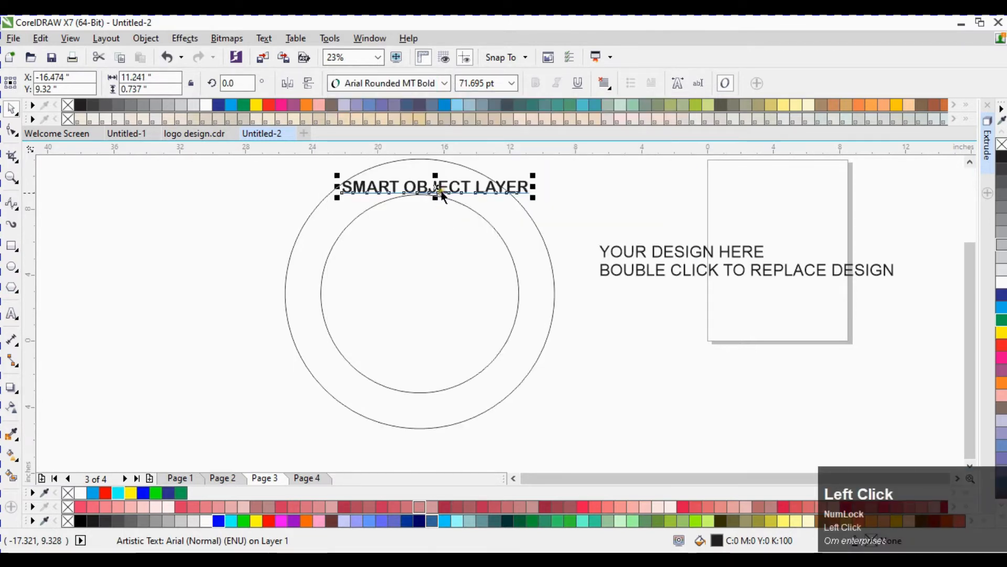
# Step: Set the font of the "BOUBLE CLICK TO REPLACE DESIGN" line to Arial Rounded MT Bold
pyautogui.keyDown('ctrl'); pyautogui.click(726, 272); pyautogui.keyUp('ctrl')
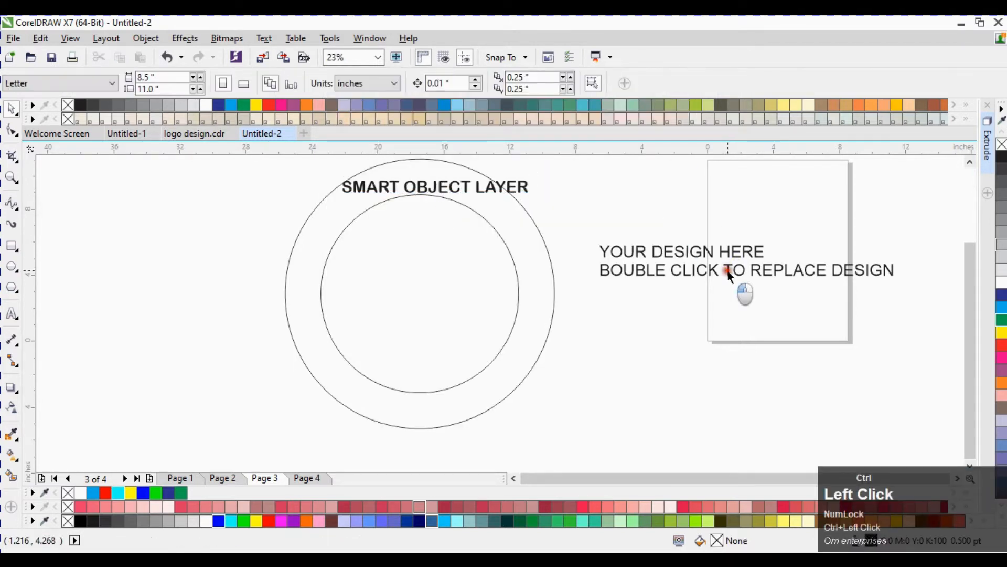
pyautogui.click(424, 84)
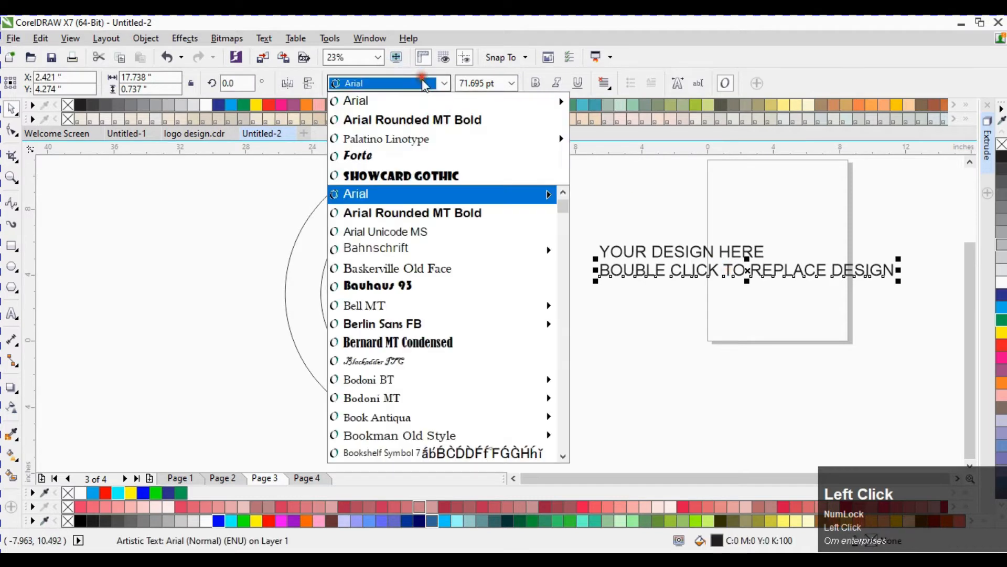
pyautogui.click(412, 119)
# Step: Fit "SMART OBJECT LAYER" inside the outer circle's upper edge at a -1.5 inch offset and add a horizontal guideline at the text's ends
pyautogui.moveTo(525, 195); pyautogui.dragTo(614, 193)
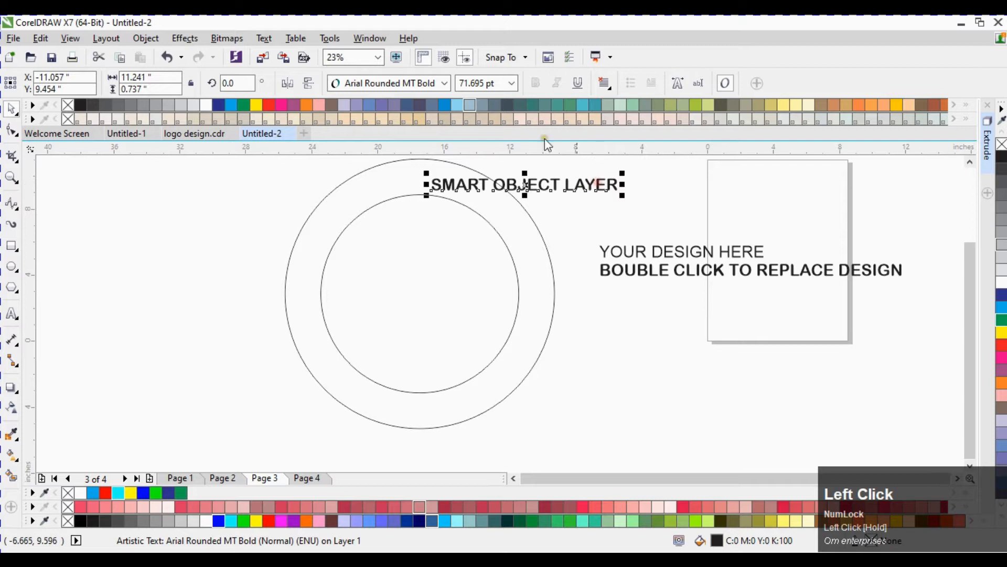
pyautogui.click(137, 37)
pyautogui.click(266, 44)
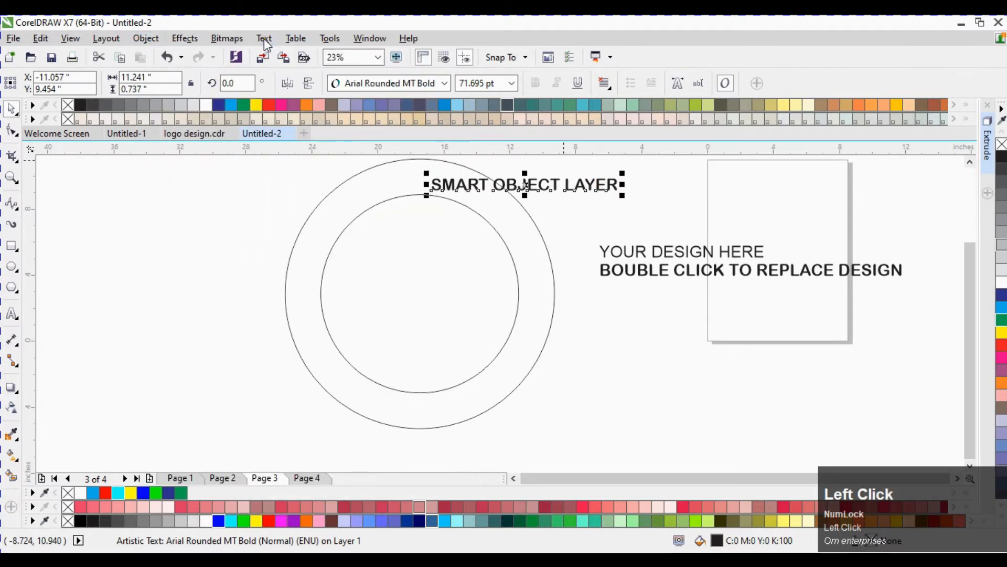
pyautogui.click(264, 39)
pyautogui.click(296, 269)
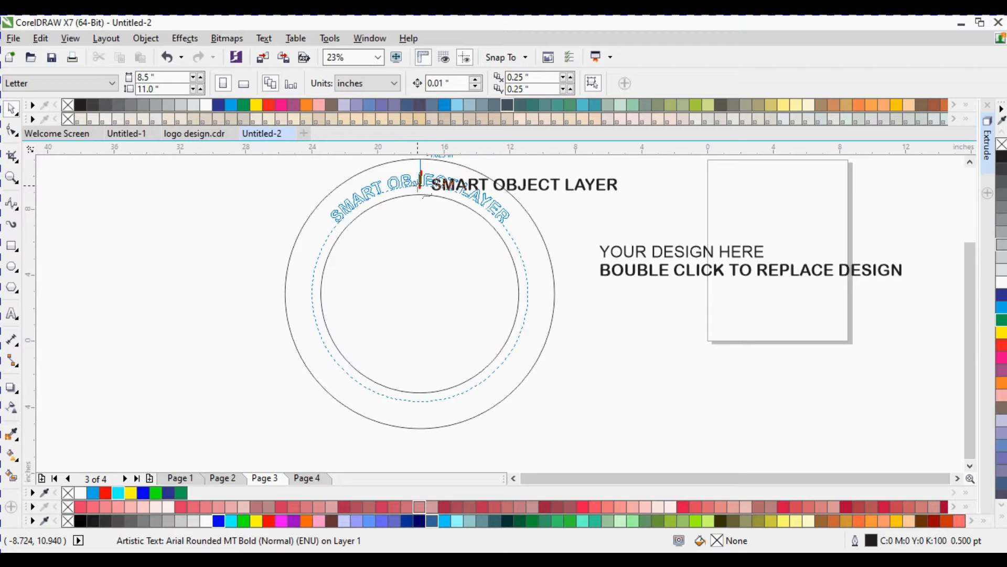
pyautogui.click(420, 181)
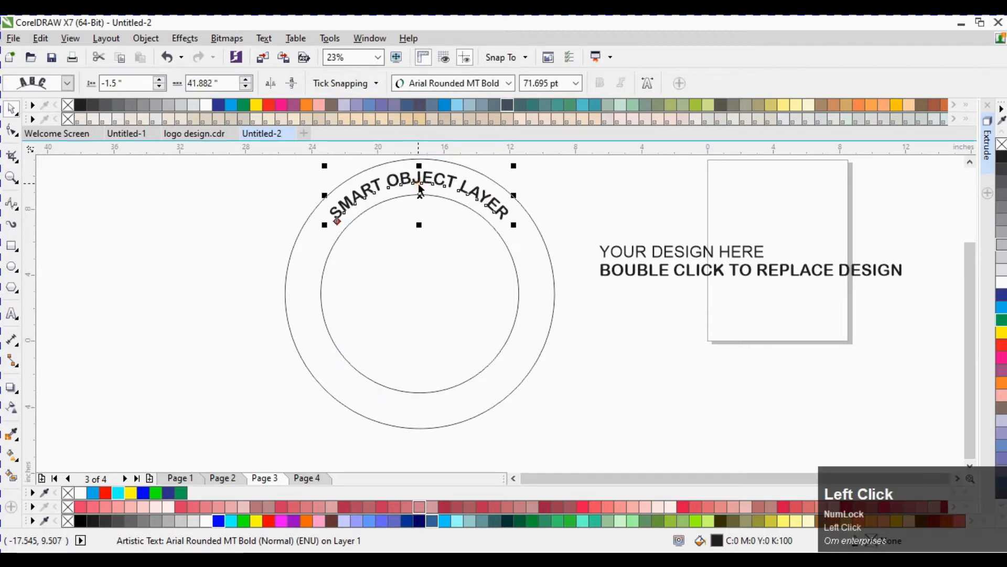
pyautogui.moveTo(551, 151); pyautogui.dragTo(548, 217)
# Step: Fit "BOUBLE CLICK TO REPLACE DESIGN" along the inside of the outer circle's lower edge at a -1.5 inch offset
pyautogui.click(686, 275)
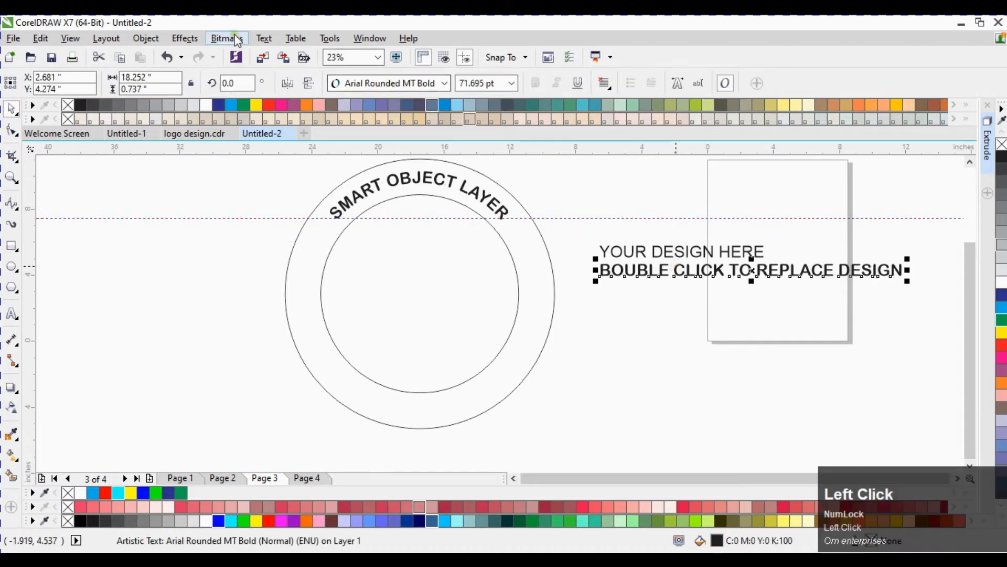
pyautogui.click(264, 38)
pyautogui.click(295, 270)
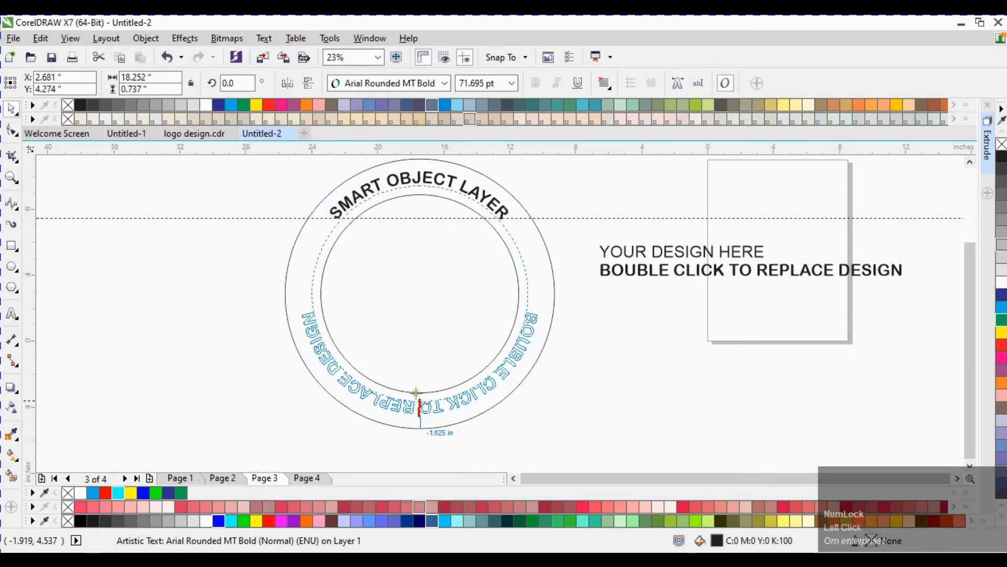
pyautogui.click(420, 409)
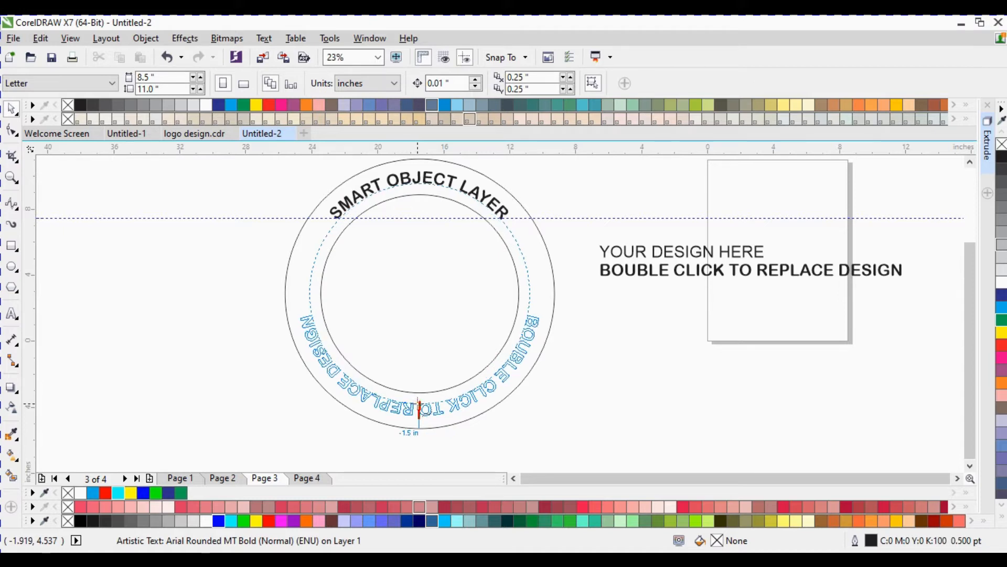
pyautogui.click(420, 408)
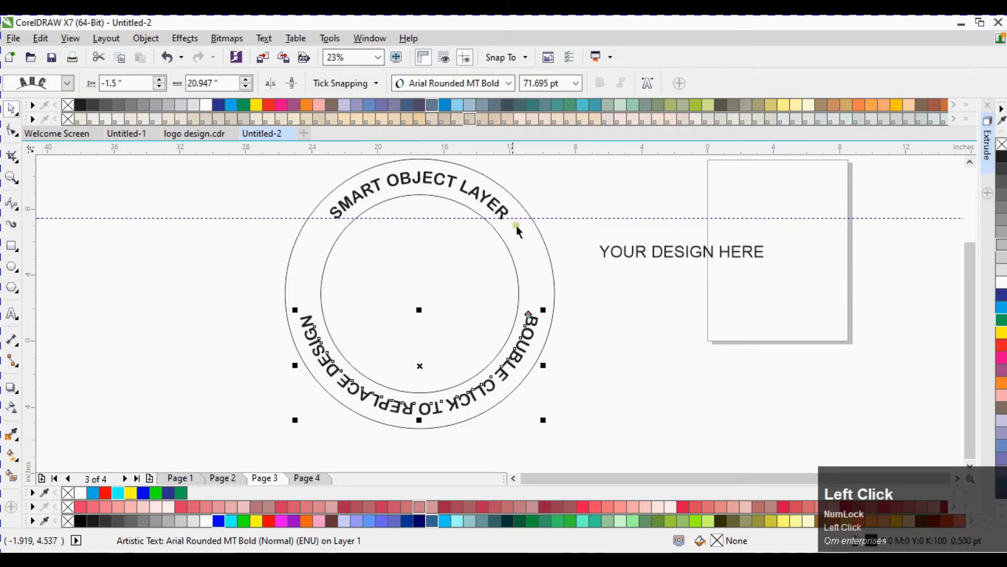
# Step: Move the horizontal guideline level with the lower text's ends and convert the inner circle into an arc
pyautogui.click(521, 288)
pyautogui.click(521, 287)
pyautogui.click(519, 286)
pyautogui.click(519, 285)
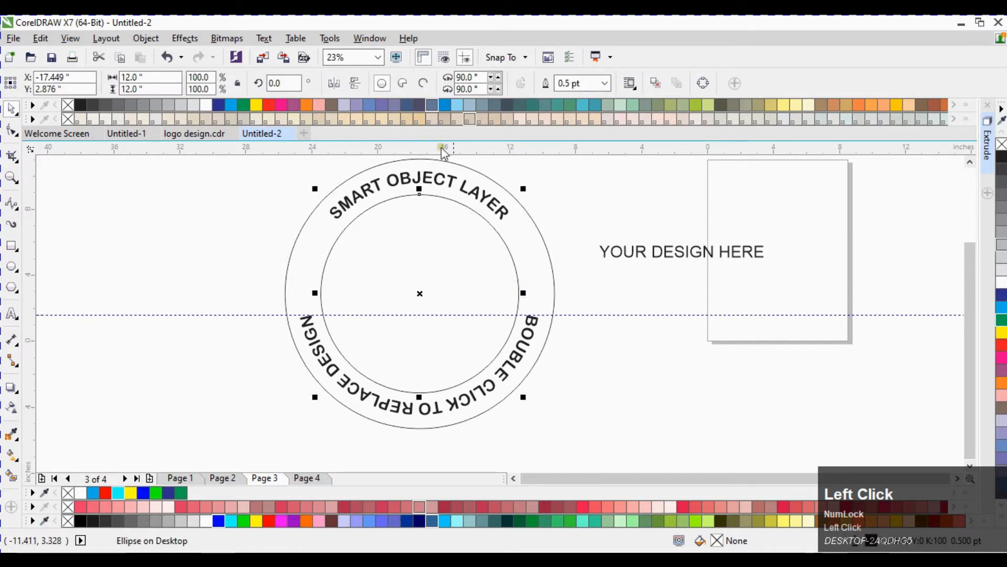
pyautogui.click(424, 82)
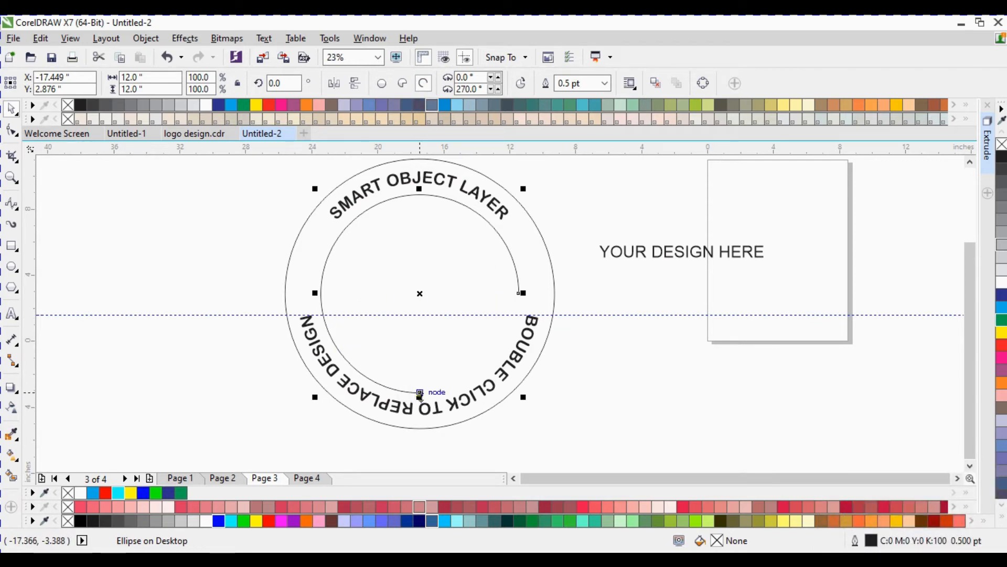
# Step: Shape the inner arc to span beneath "SMART OBJECT LAYER", from about 31 to 154 degrees
pyautogui.press('F10')
pyautogui.moveTo(419, 392); pyautogui.dragTo(305, 297)
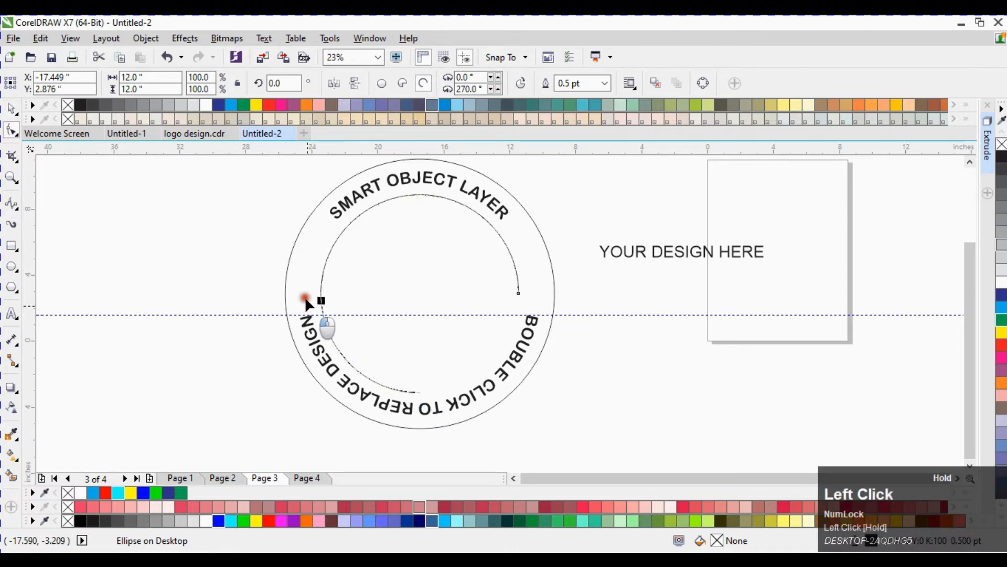
pyautogui.moveTo(311, 219); pyautogui.dragTo(313, 213)
pyautogui.moveTo(518, 292); pyautogui.dragTo(507, 225)
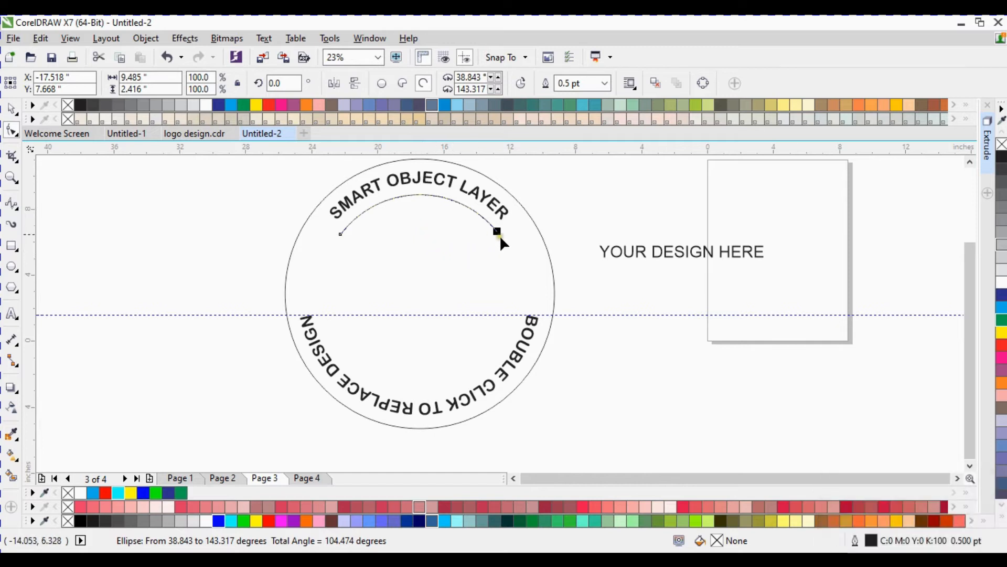
pyautogui.moveTo(497, 233); pyautogui.dragTo(505, 245)
pyautogui.moveTo(340, 235); pyautogui.dragTo(330, 250)
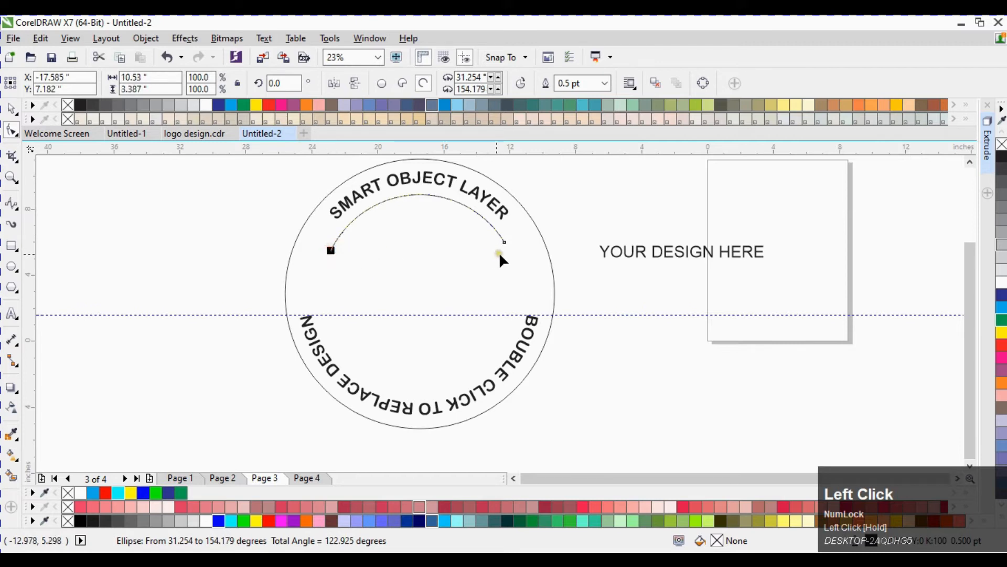
# Step: Extend the inner arc's left end around the bottom of the ring to about 354 degrees
pyautogui.click(497, 312)
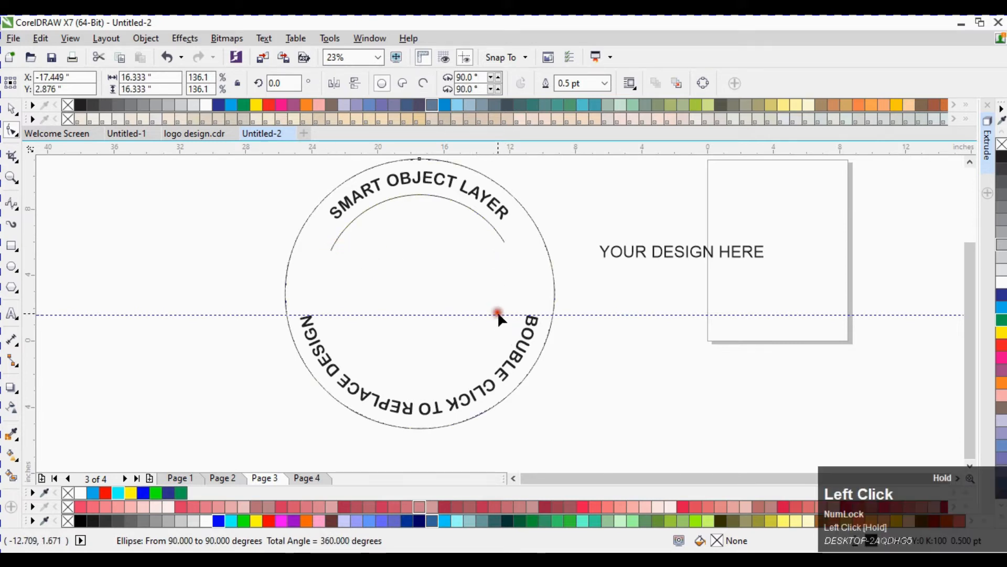
pyautogui.press('space')
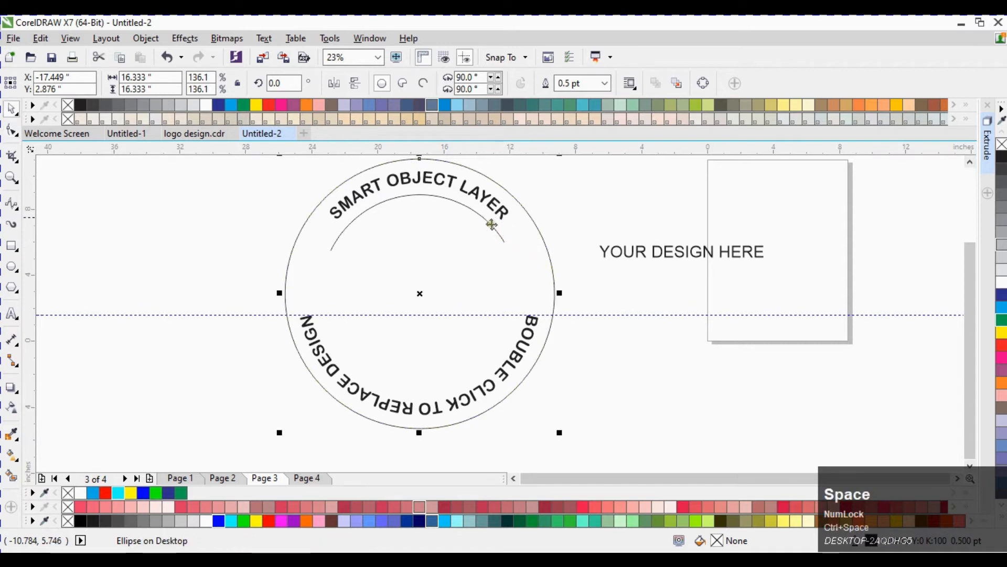
pyautogui.click(454, 203)
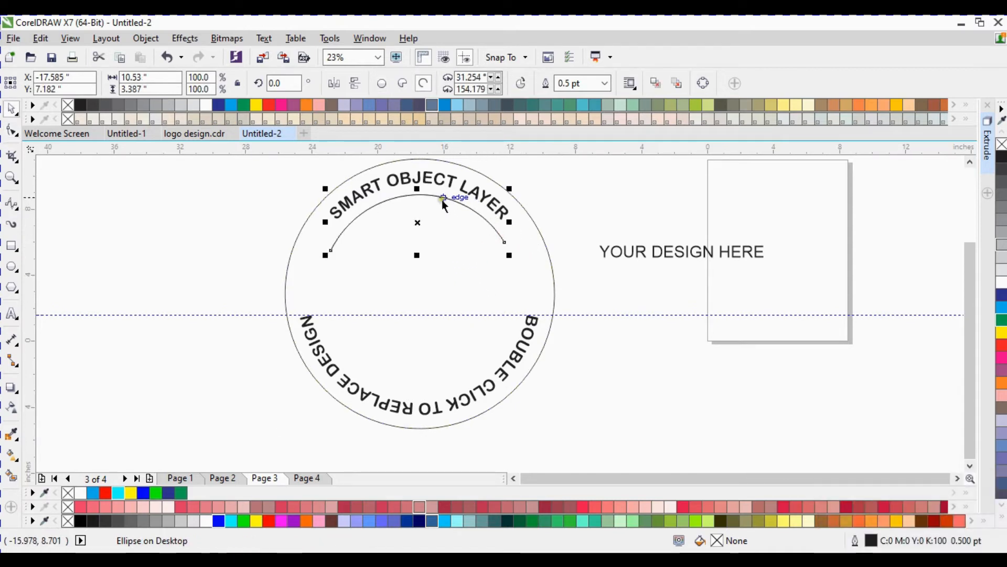
pyautogui.press('F10')
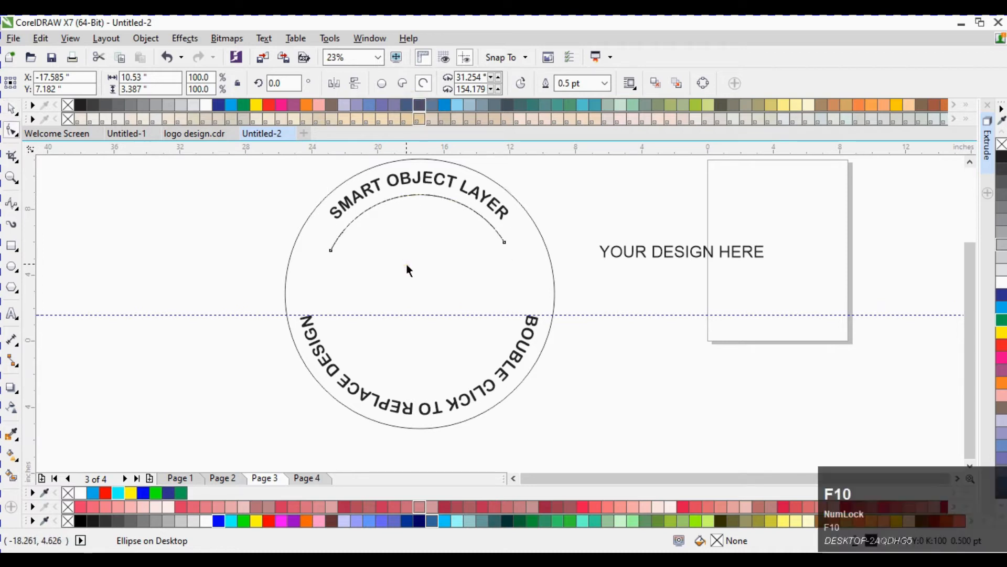
pyautogui.moveTo(331, 252); pyautogui.dragTo(519, 302)
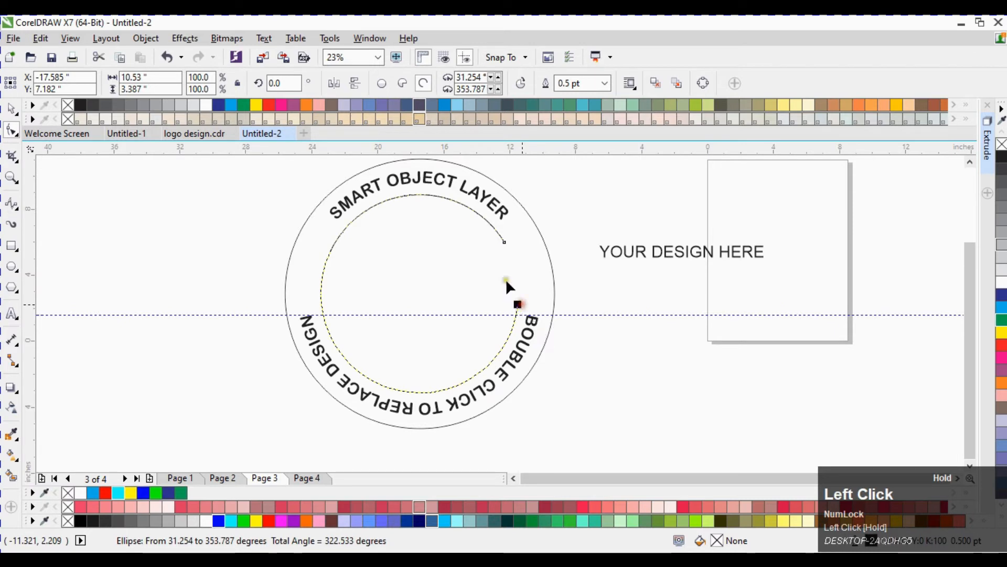
# Step: Shape the second inner arc to span the lower half, from about 186 to 354 degrees, and make it an open arc
pyautogui.moveTo(503, 242); pyautogui.dragTo(332, 303)
pyautogui.hotkey('ctrl', 'space')
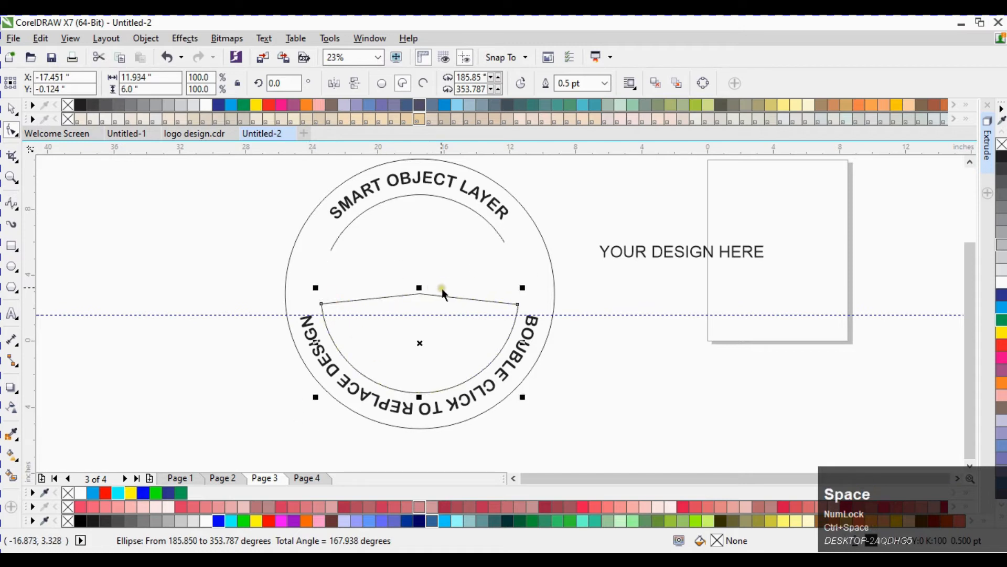
pyautogui.hotkey('ctrl', 'space')
pyautogui.click(423, 83)
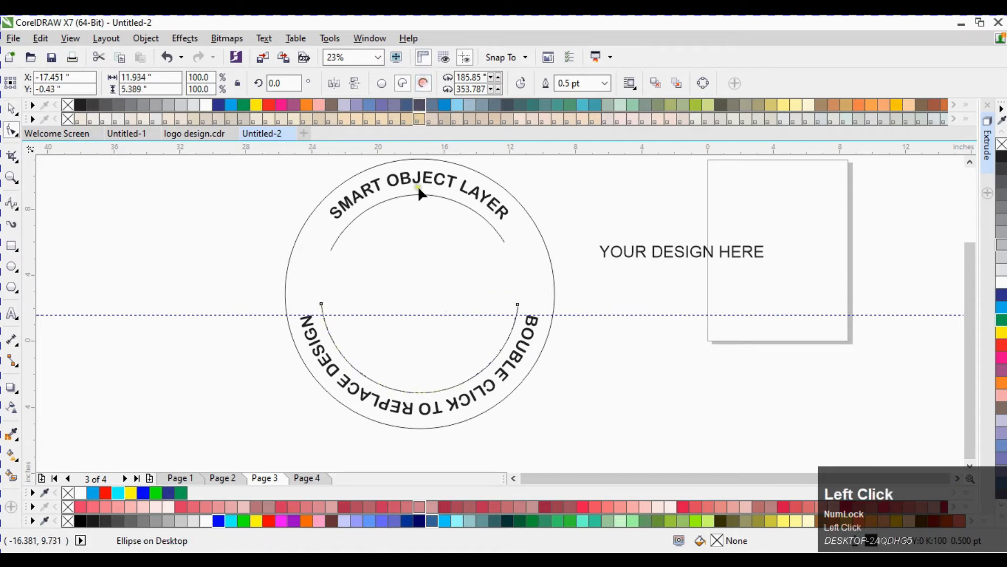
pyautogui.click(596, 380)
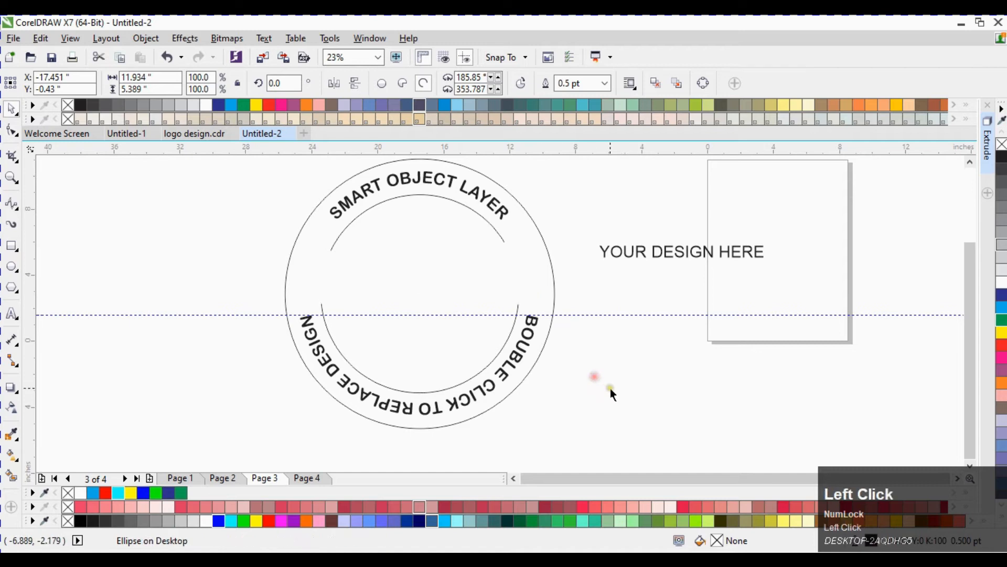
# Step: Break the text "YOUR DESIGN HERE" into three lines, one word per line
pyautogui.click(640, 254)
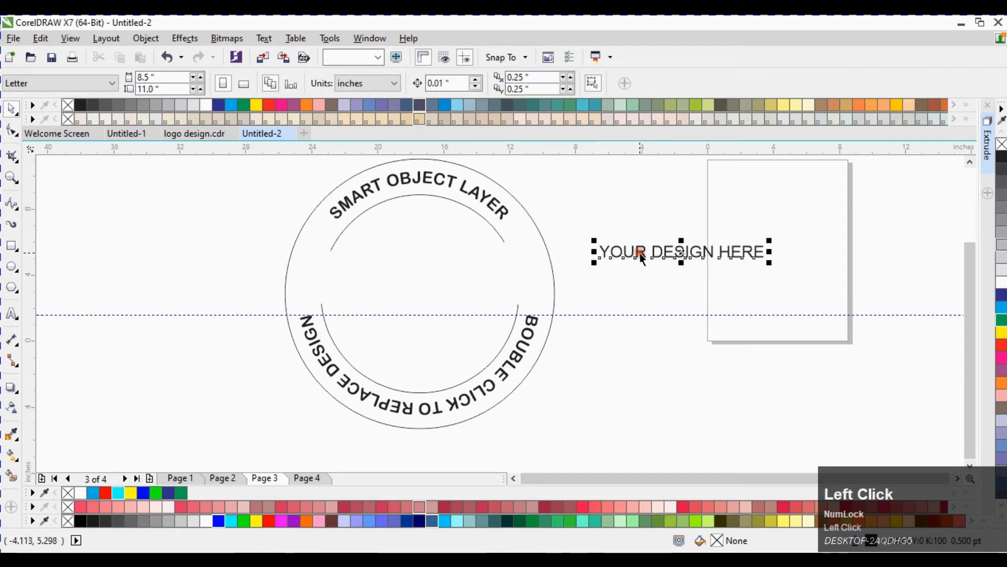
pyautogui.press('F8')
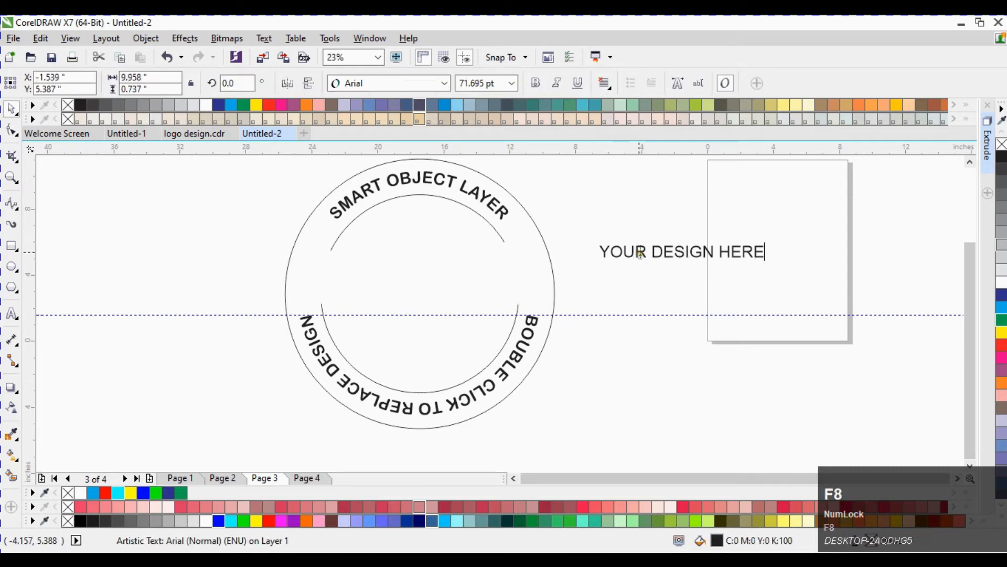
pyautogui.click(653, 253)
pyautogui.press('Return')
pyautogui.click(672, 270)
pyautogui.press('Return')
pyautogui.press('space')
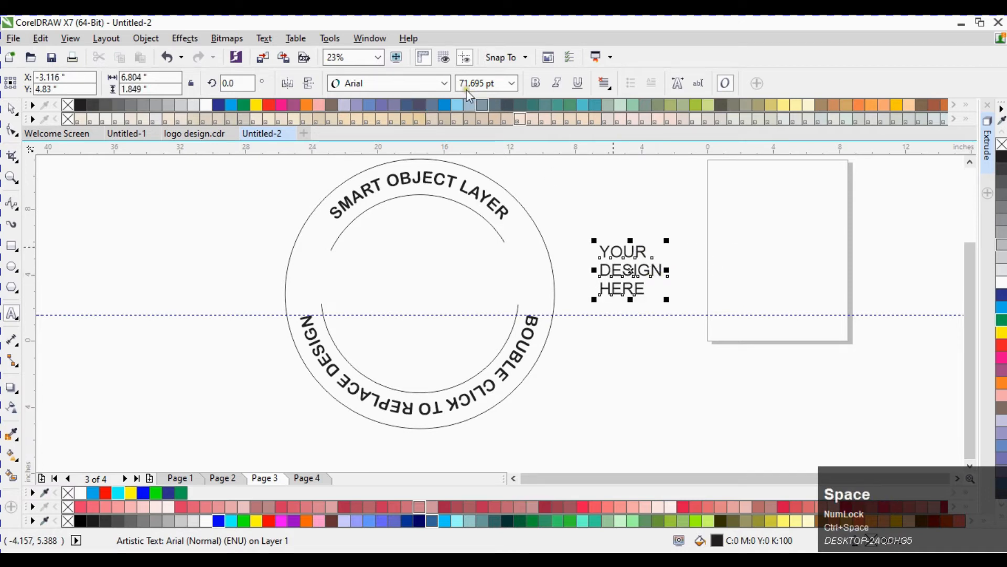
# Step: Set the three-line text in the Forte font with centre alignment
pyautogui.click(444, 83)
pyautogui.click(420, 154)
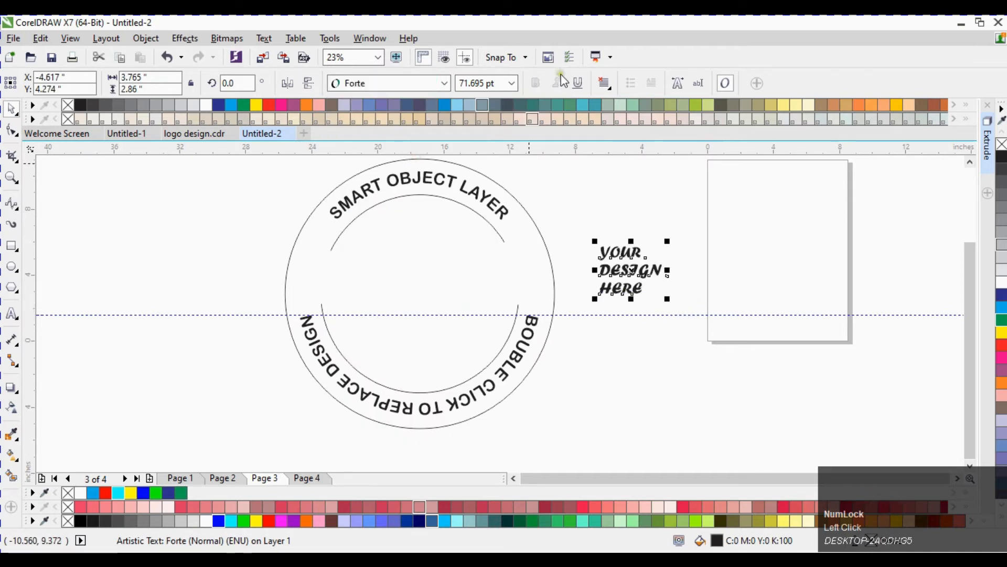
pyautogui.click(604, 83)
pyautogui.click(624, 137)
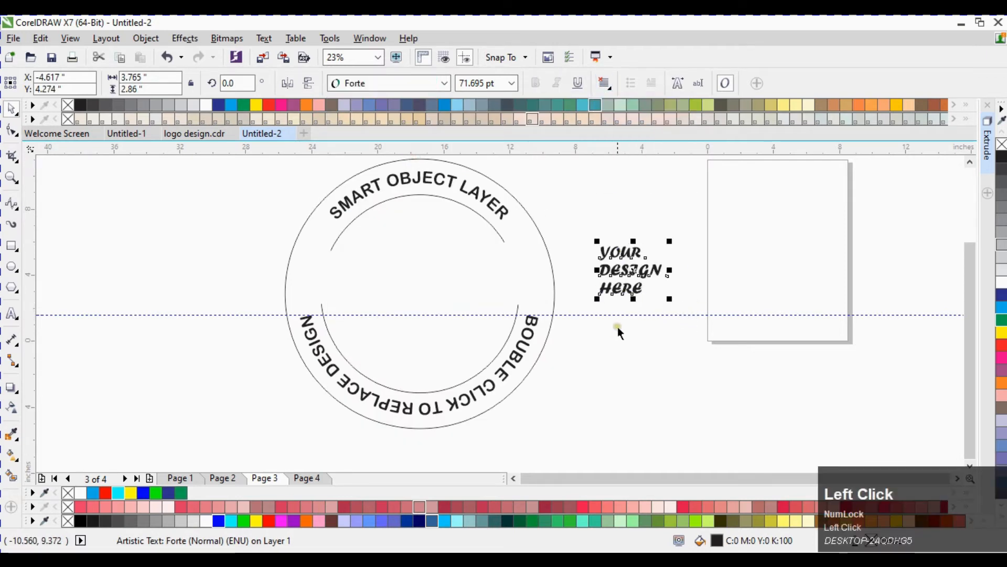
# Step: Move the three-line text into the middle of the circle and enlarge it to about 172 pt
pyautogui.moveTo(594, 301); pyautogui.dragTo(369, 280)
pyautogui.moveTo(449, 322); pyautogui.dragTo(498, 357)
pyautogui.hotkey('ctrl', 'space')
pyautogui.keyDown('shift'); pyautogui.click(531, 273); pyautogui.keyUp('shift')
pyautogui.hotkey('ctrl', 'space')
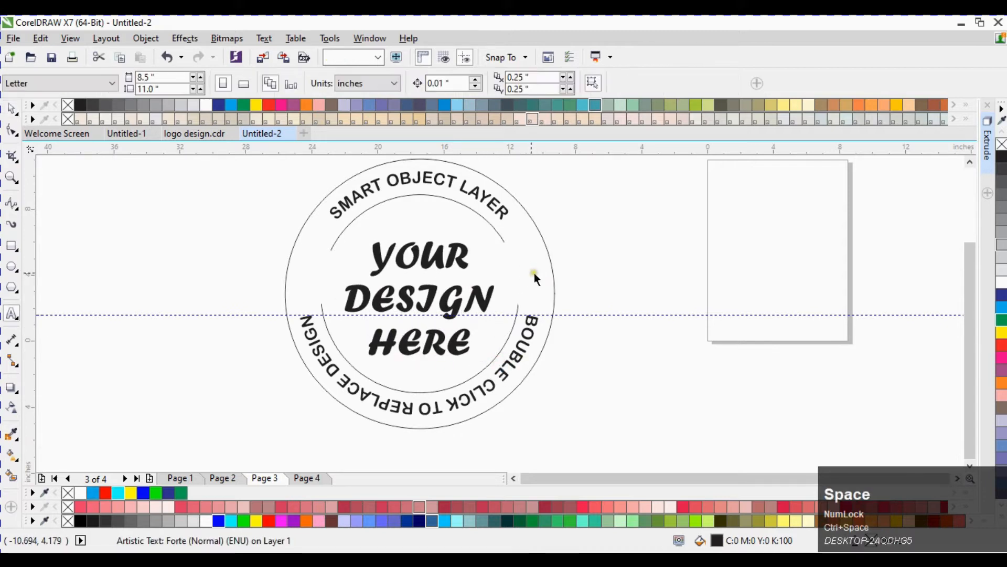
# Step: Try to send the outer circle back one level behind the central text
pyautogui.click(467, 305)
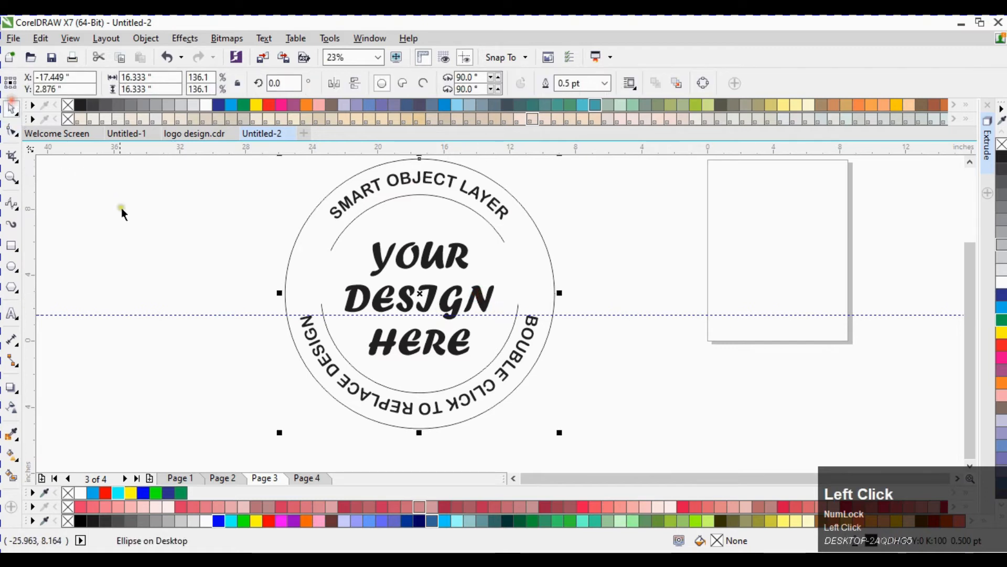
pyautogui.click(457, 257)
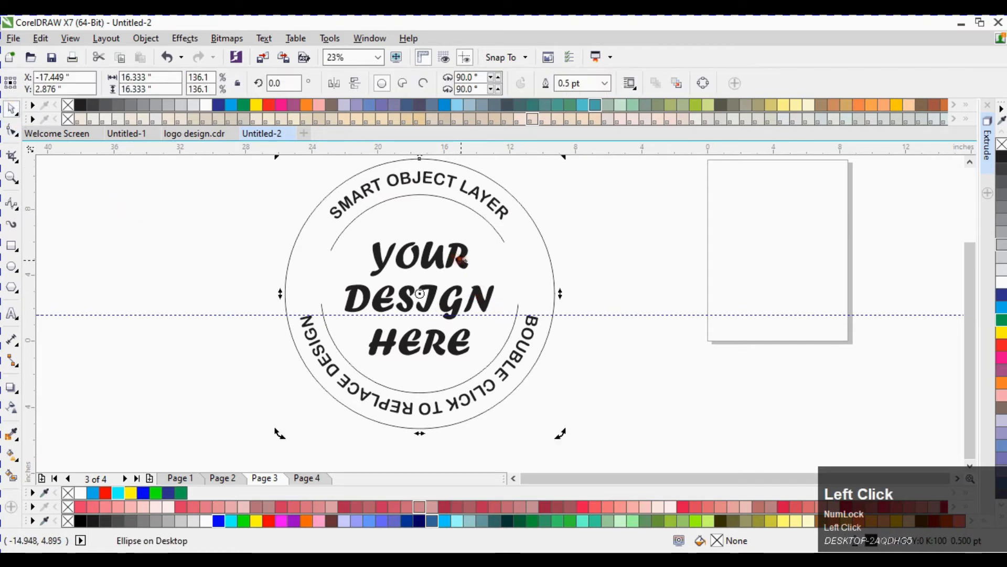
pyautogui.hotkey('ctrl', 'pagedown')
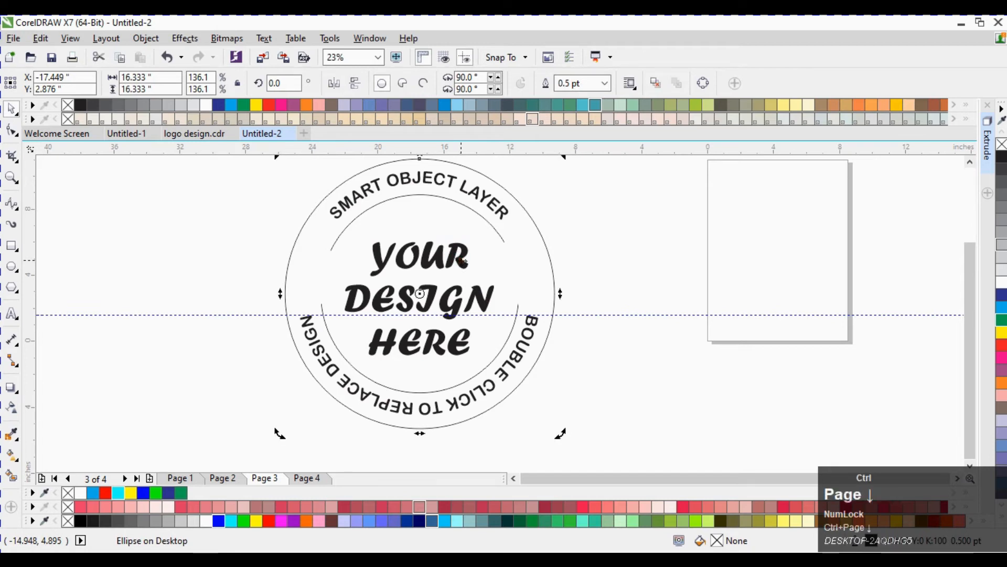
pyautogui.click(580, 256)
pyautogui.click(462, 260)
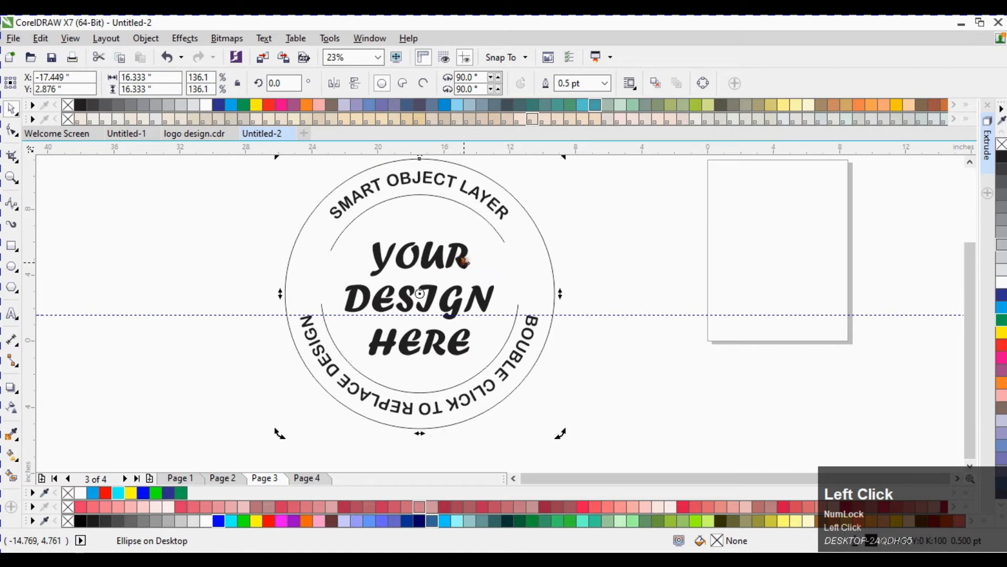
pyautogui.click(246, 232)
pyautogui.click(381, 267)
pyautogui.hotkey('ctrl', 'pagedown')
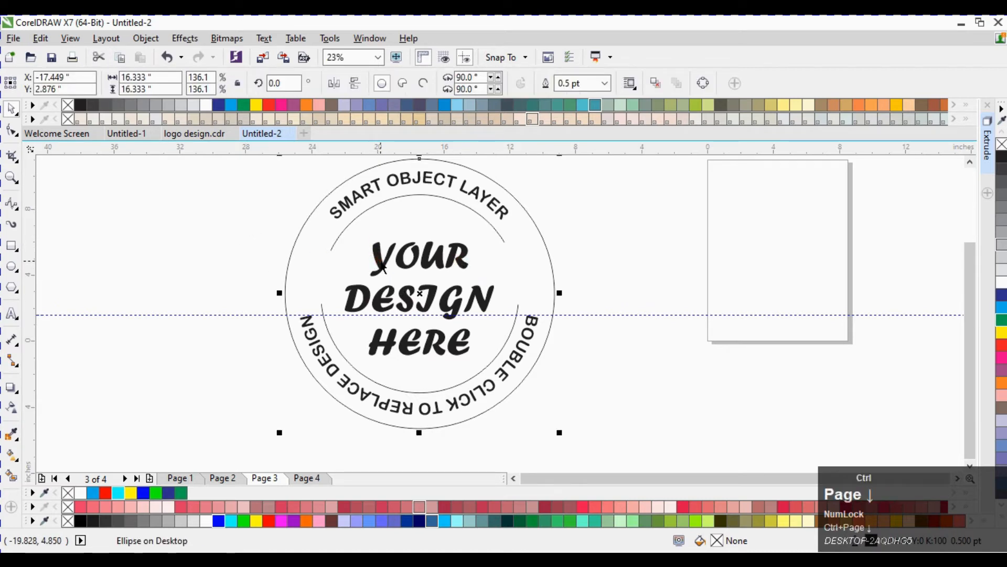
pyautogui.click(621, 248)
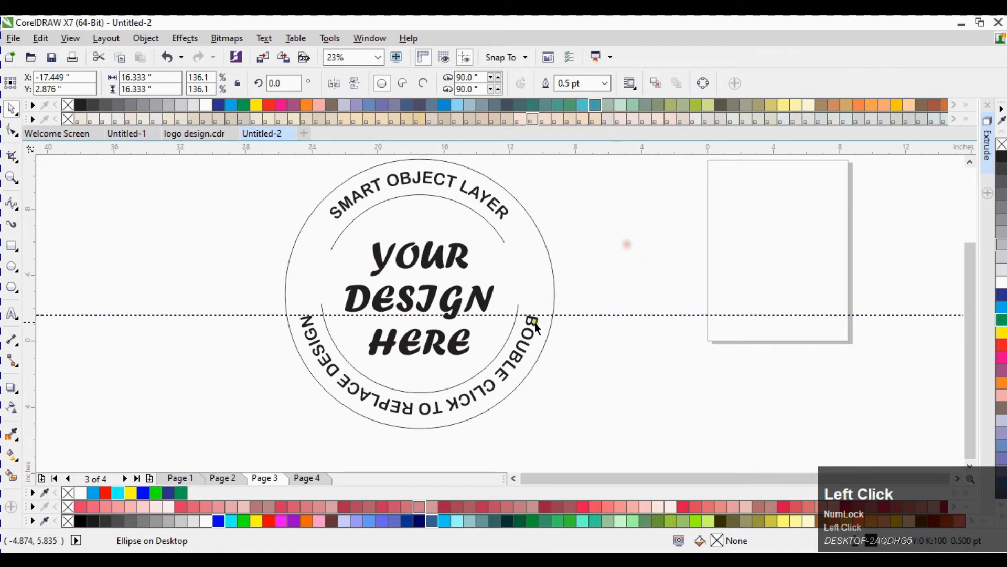
pyautogui.click(484, 302)
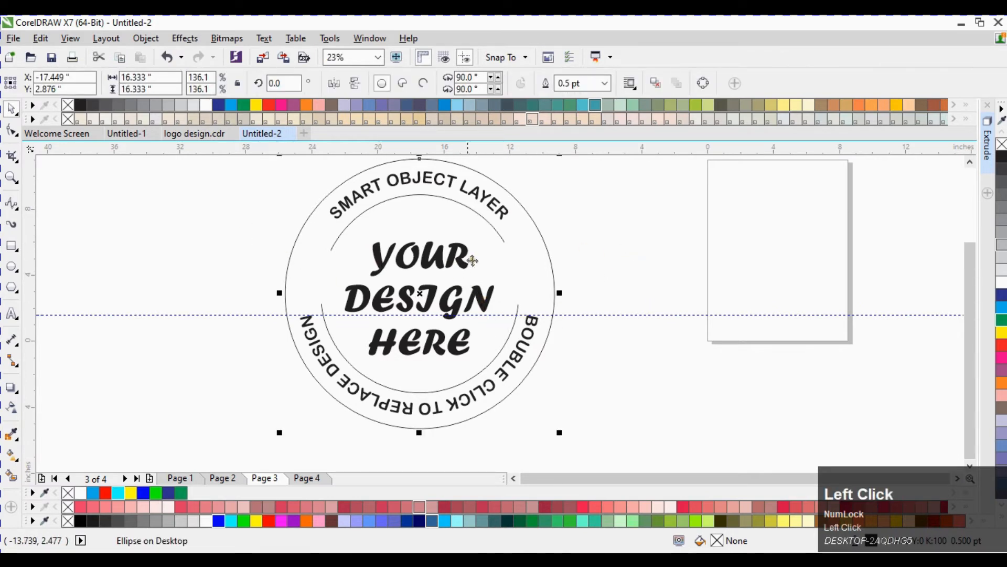
# Step: Fill the central text with a vertical linear gradient from blue at the top to cyan at the bottom
pyautogui.moveTo(596, 215); pyautogui.dragTo(335, 384)
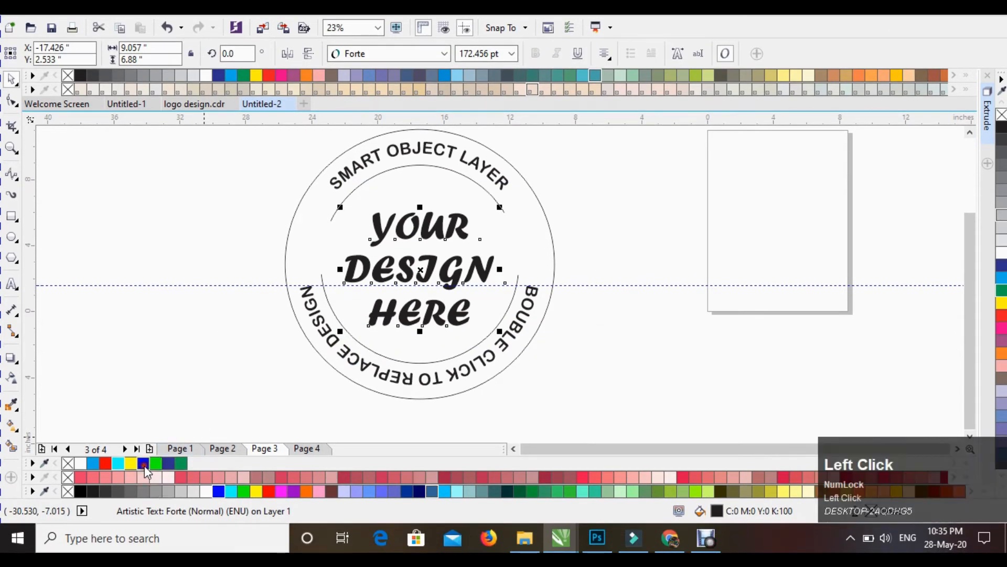
pyautogui.click(144, 463)
pyautogui.press('g')
pyautogui.moveTo(429, 212); pyautogui.dragTo(427, 325)
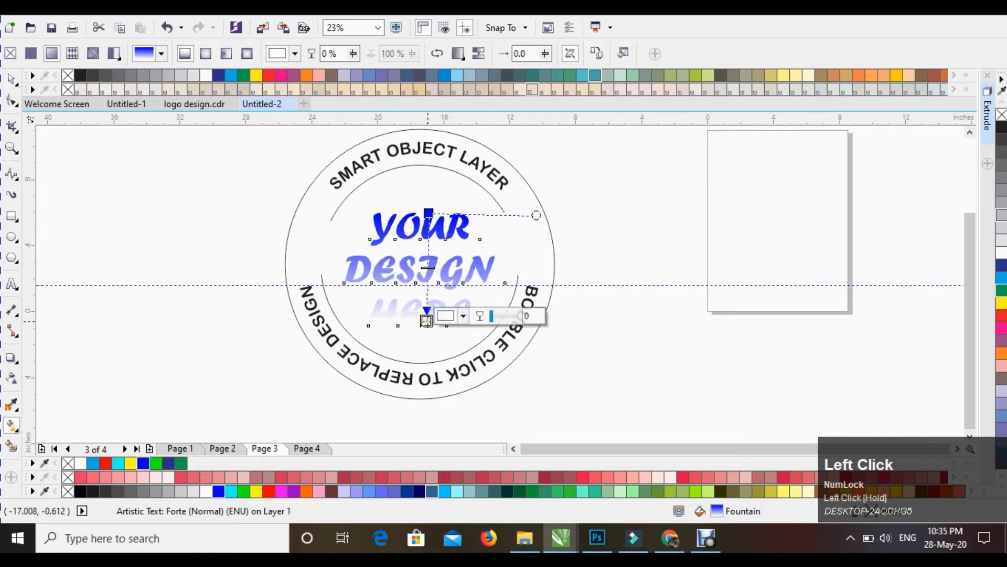
pyautogui.moveTo(120, 466); pyautogui.dragTo(427, 321)
pyautogui.hotkey('ctrl', 'space')
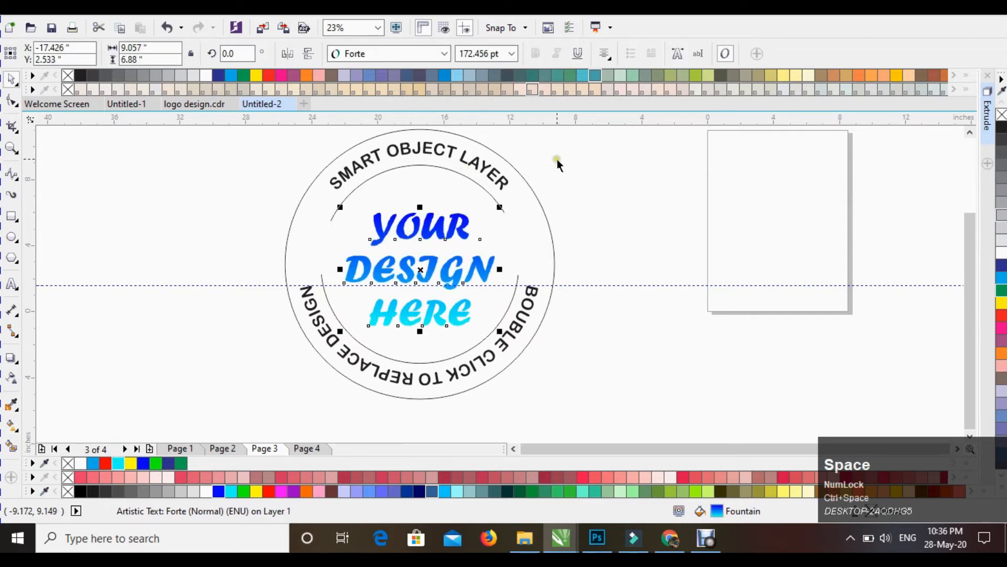
pyautogui.click(557, 162)
# Step: Try to break the fitted ring text apart from the outer circle
pyautogui.click(502, 185)
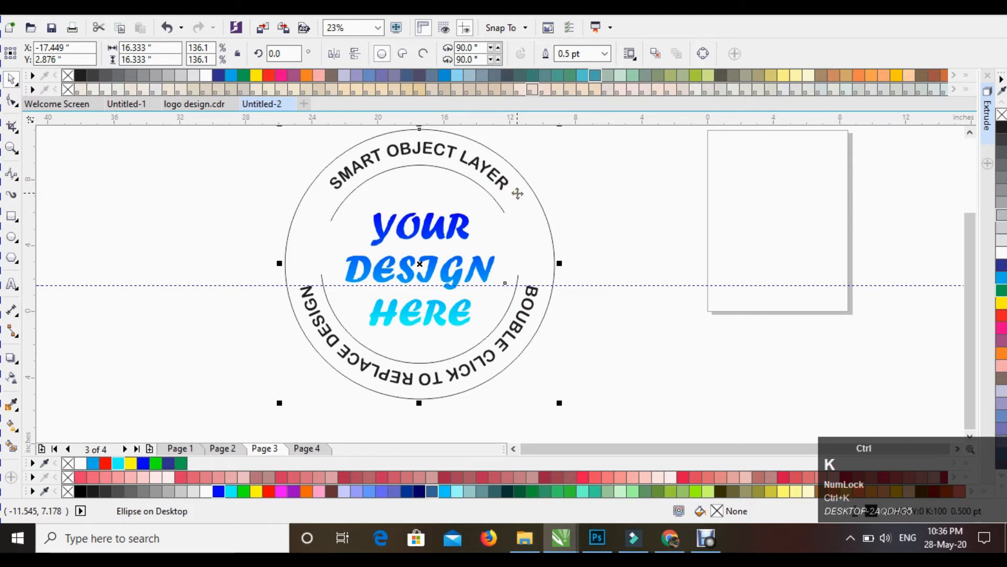
pyautogui.rightClick(518, 194)
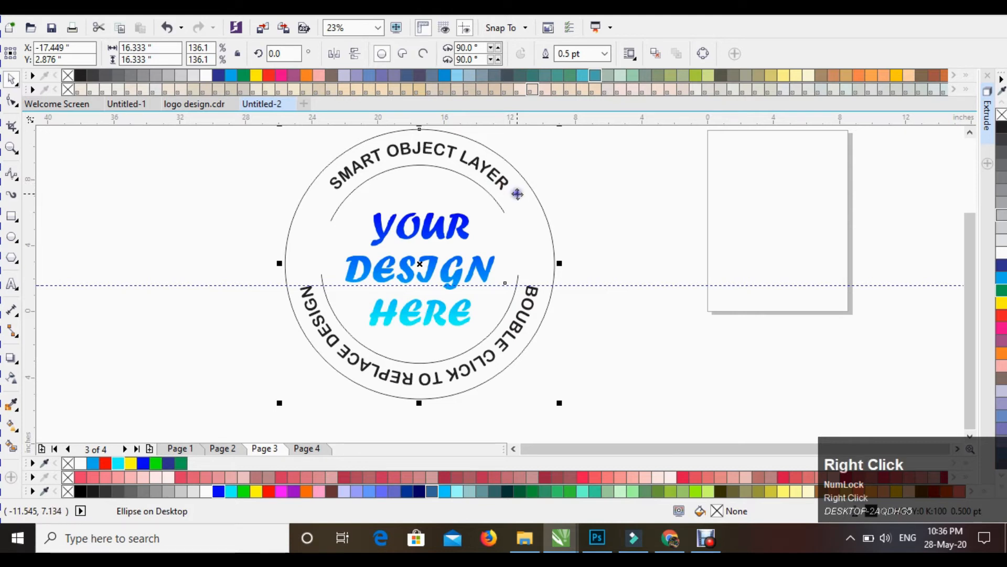
pyautogui.click(206, 202)
# Step: Set the outline width of the upper and lower inner arcs to 2.0 pt
pyautogui.press('F2')
pyautogui.moveTo(296, 161); pyautogui.dragTo(572, 376)
pyautogui.click(705, 225)
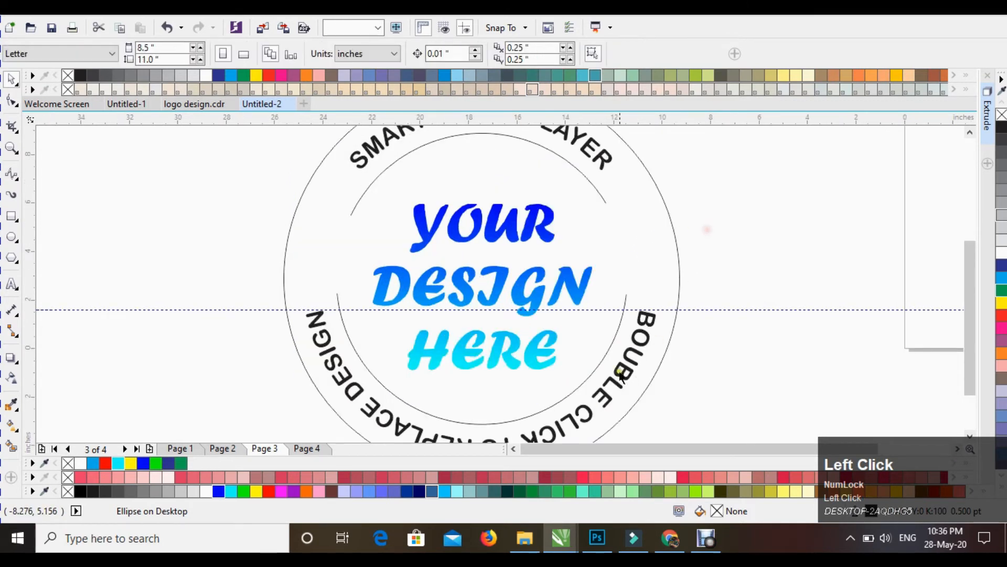
pyautogui.click(607, 353)
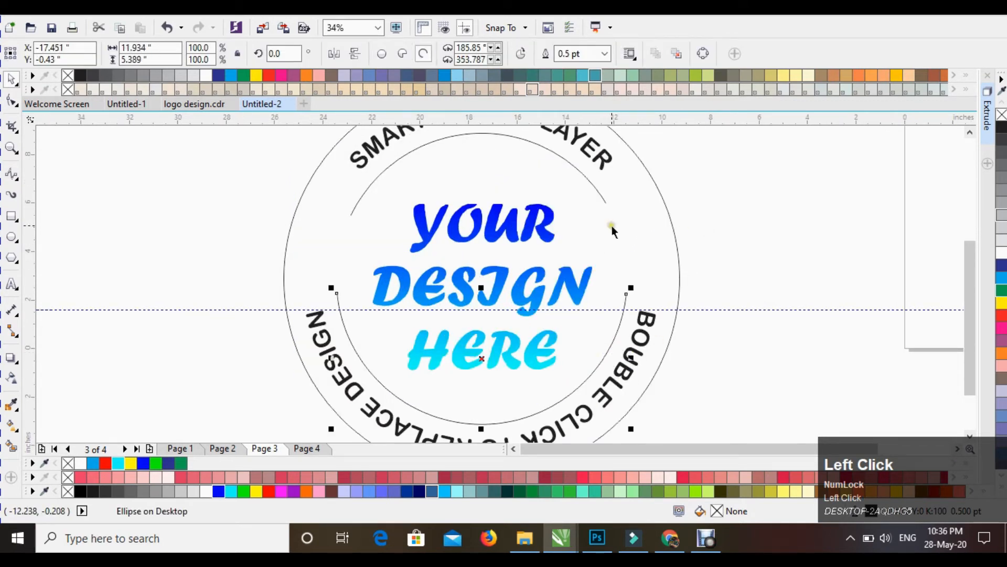
pyautogui.keyDown('shift'); pyautogui.click(604, 200); pyautogui.keyUp('shift')
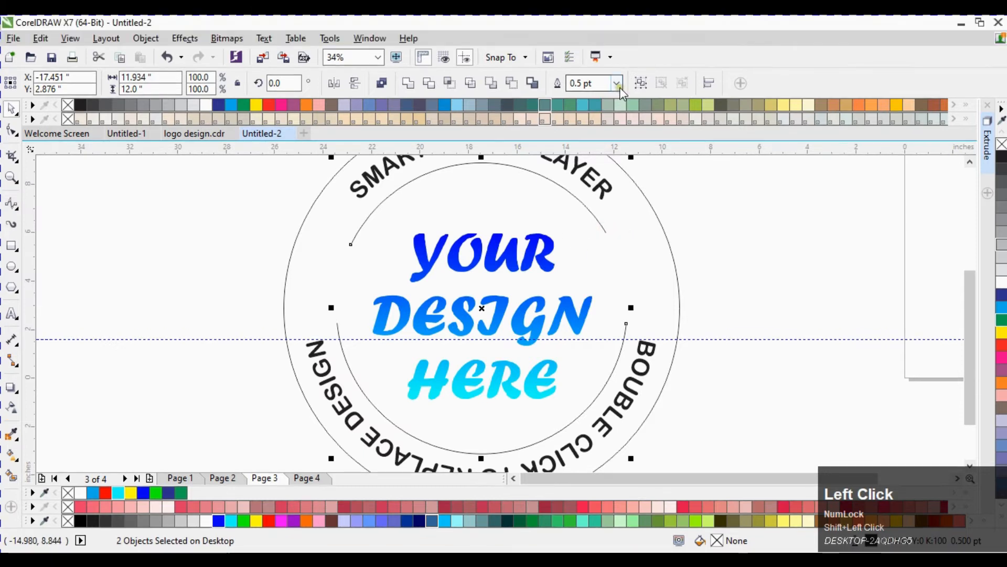
pyautogui.click(617, 54)
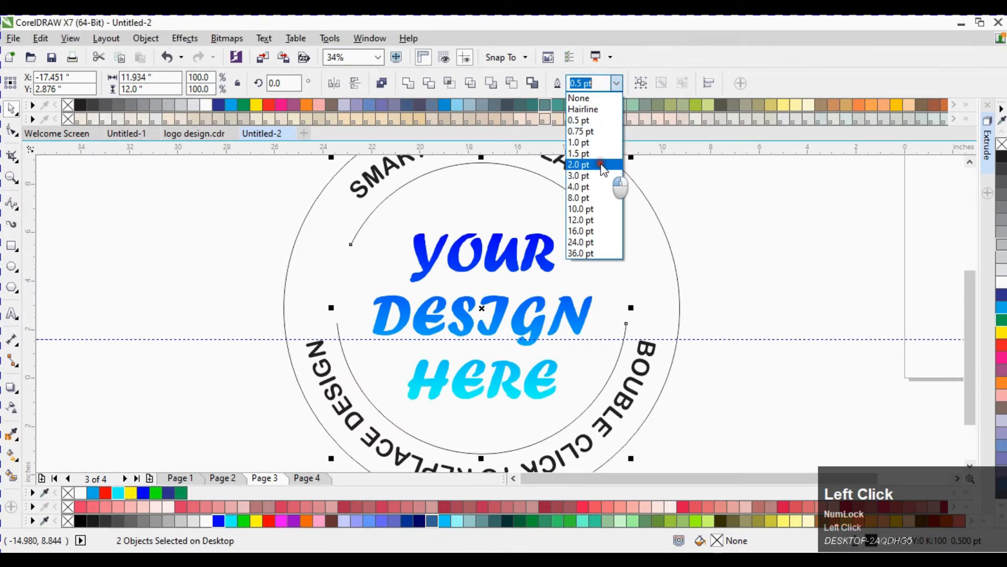
pyautogui.click(603, 165)
# Step: Convert the two inner arcs' outlines to objects and undo the conversion
pyautogui.click(146, 38)
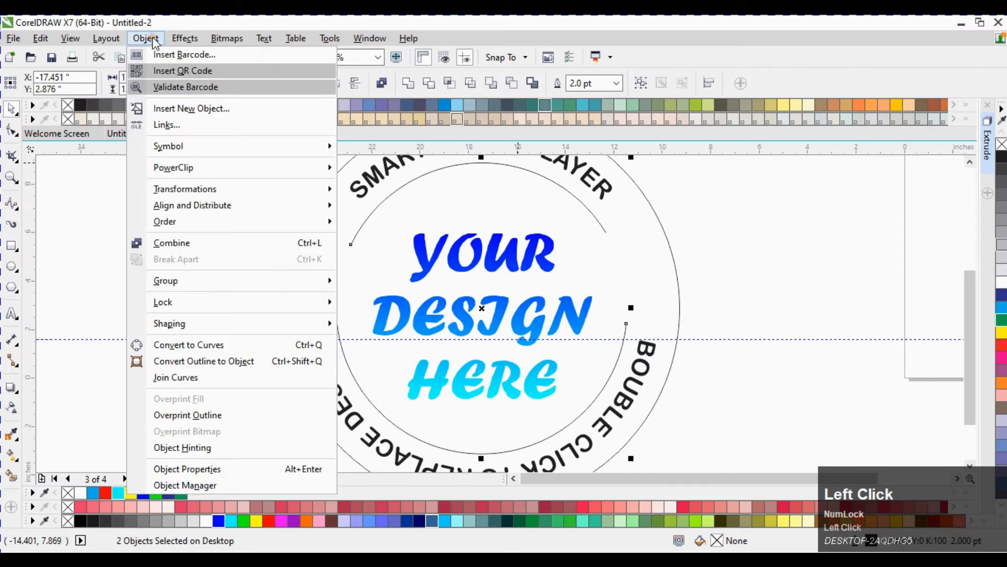
pyautogui.click(231, 362)
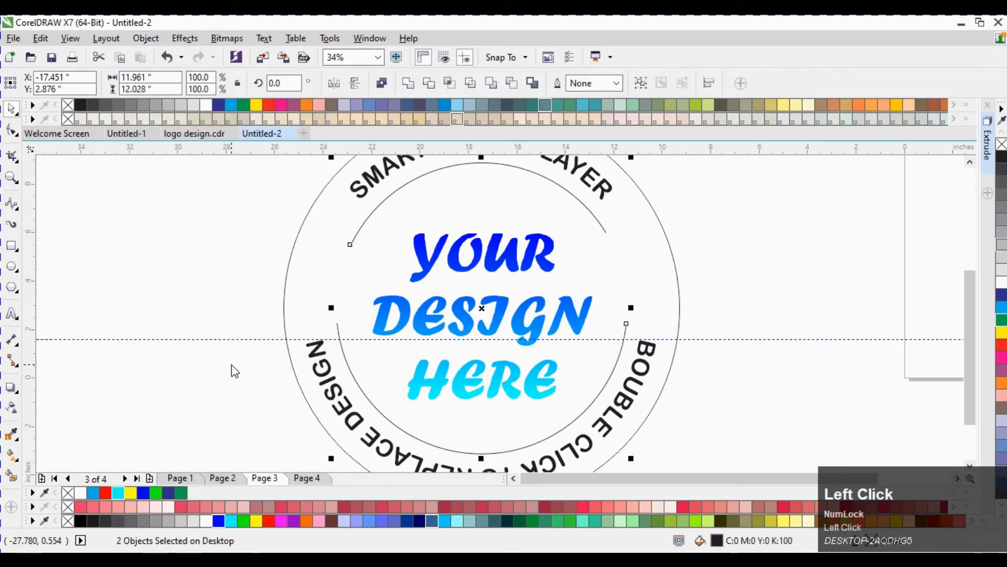
pyautogui.hotkey('ctrl', 'z')
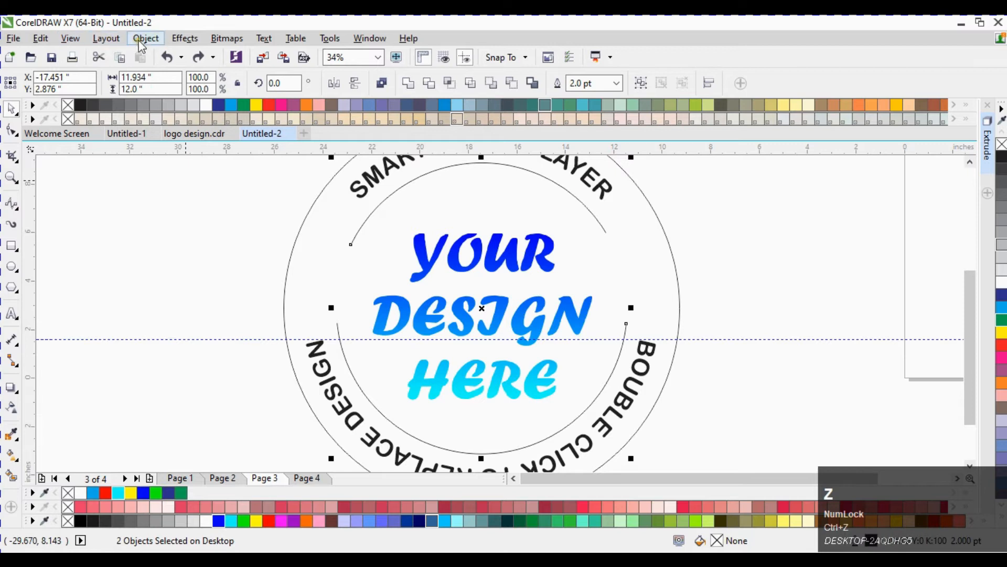
# Step: Convert both inner arcs' outlines to objects and give the resulting shapes a 2.0 pt outline
pyautogui.click(140, 40)
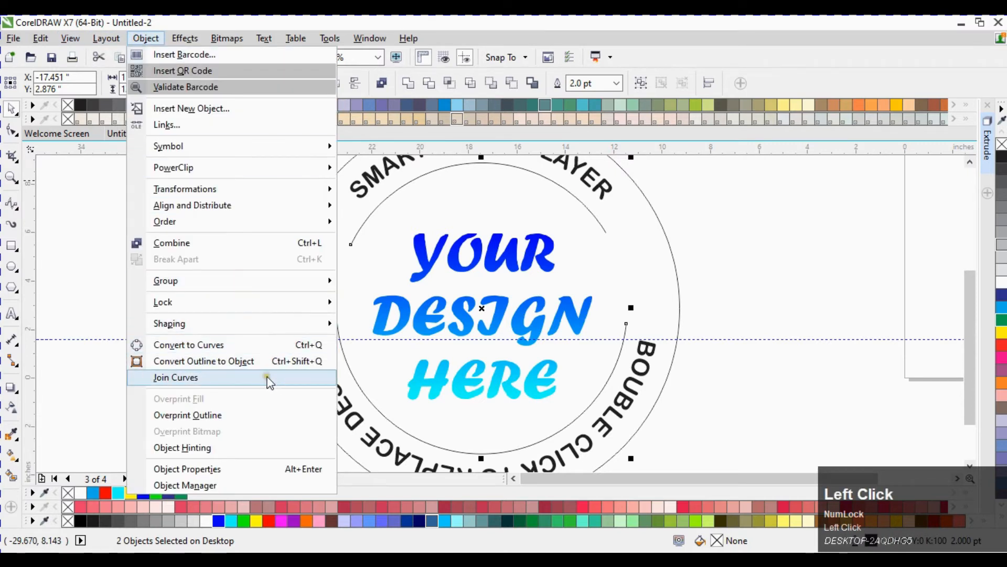
pyautogui.click(246, 362)
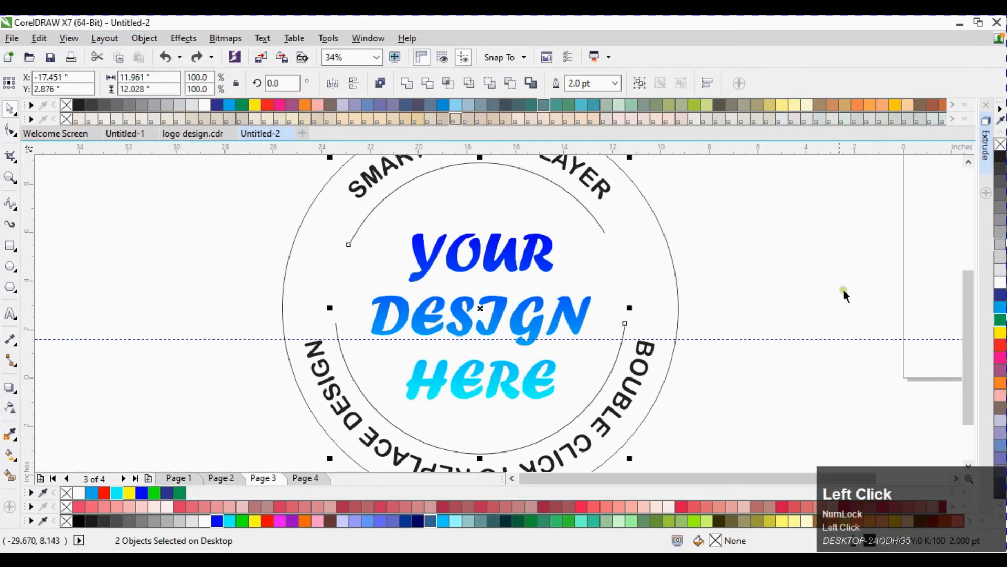
pyautogui.click(614, 83)
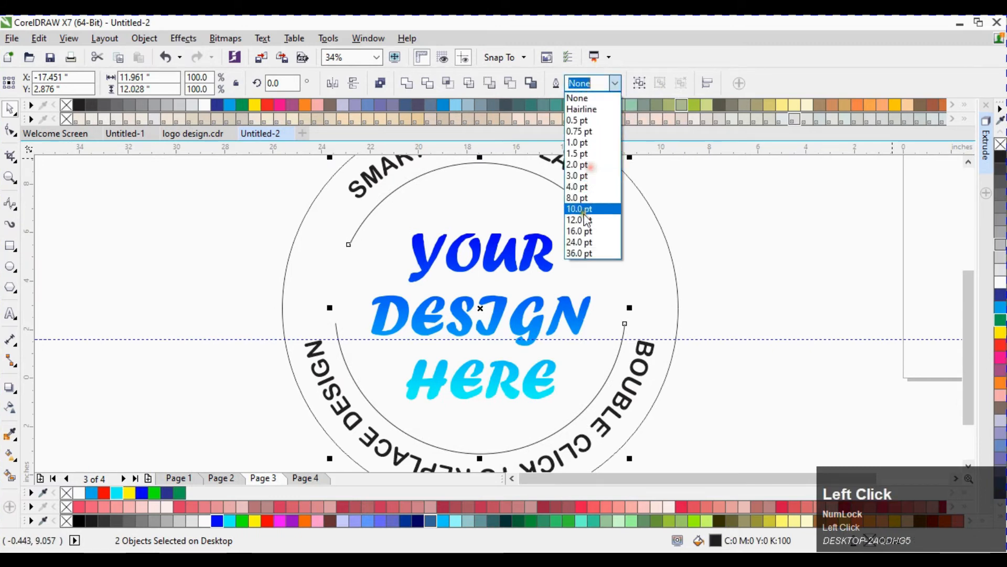
pyautogui.click(592, 165)
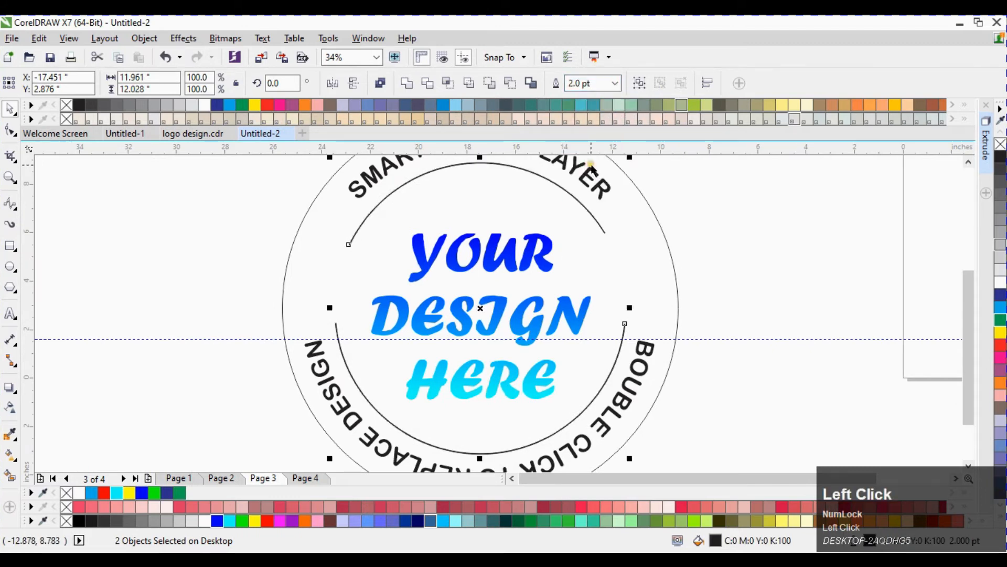
pyautogui.click(727, 218)
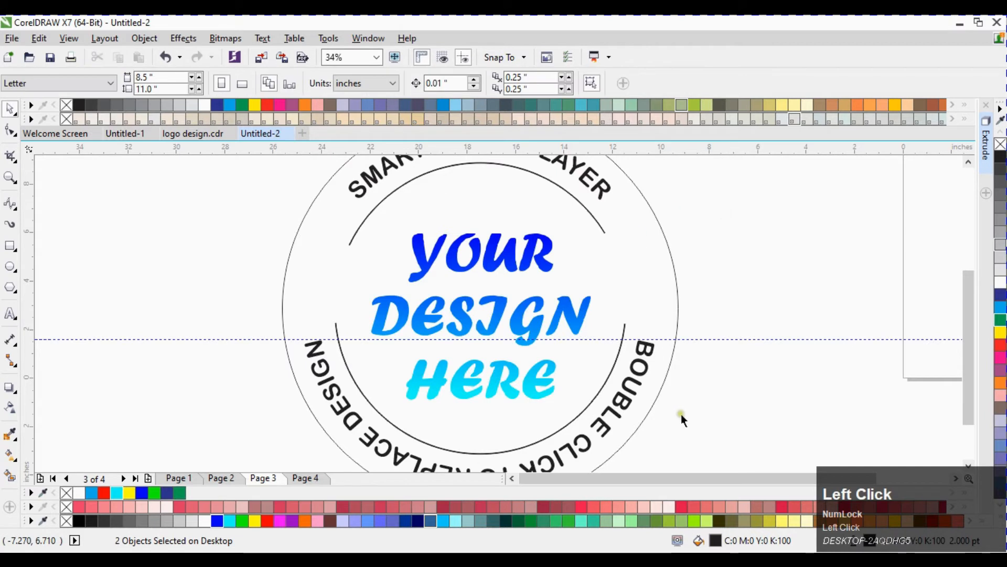
# Step: Set the outer circle's outline width to 2.0 pt
pyautogui.click(676, 283)
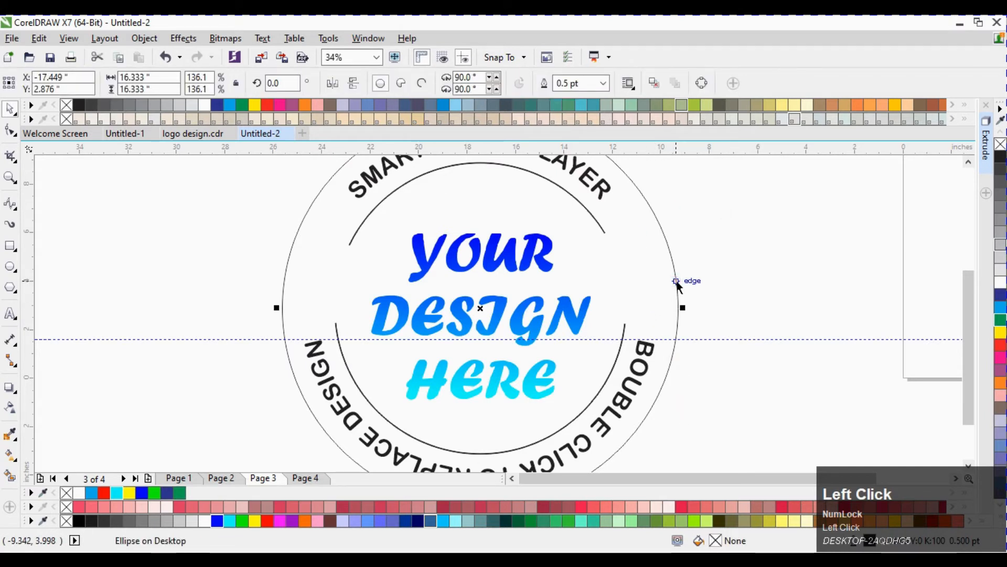
pyautogui.click(604, 82)
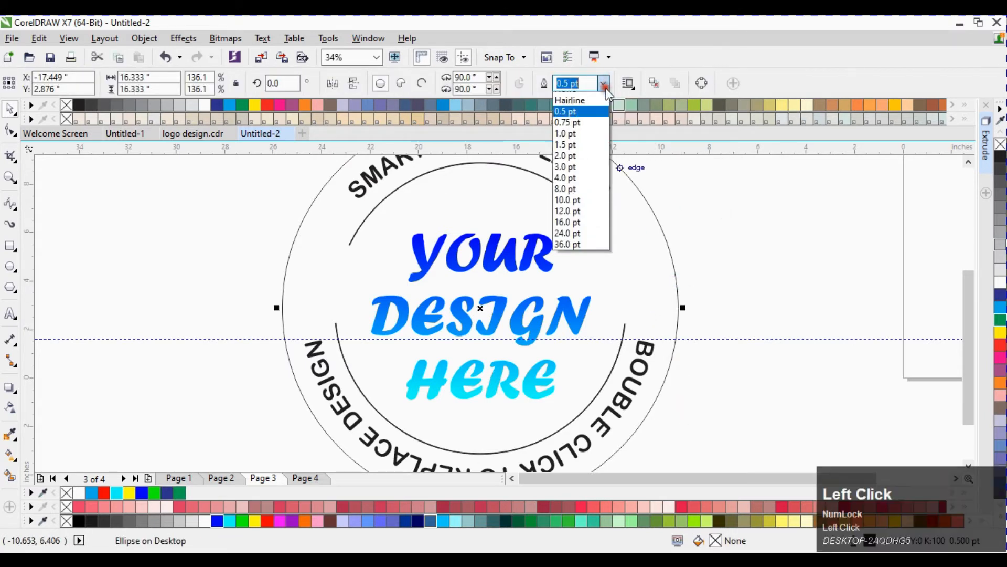
pyautogui.click(600, 166)
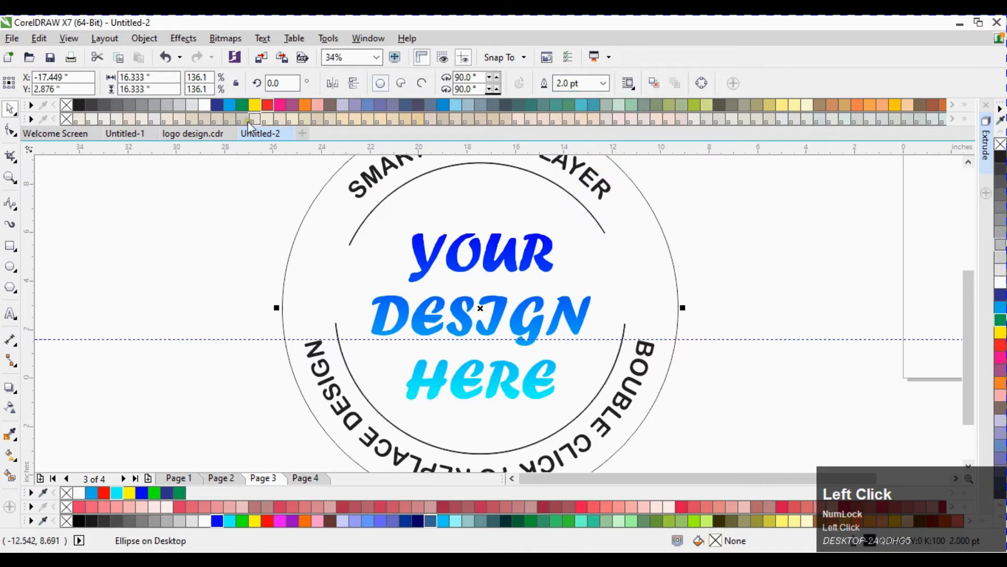
# Step: Convert the outer circle's outline to an object and give the resulting curve a 2.0 pt outline
pyautogui.click(137, 39)
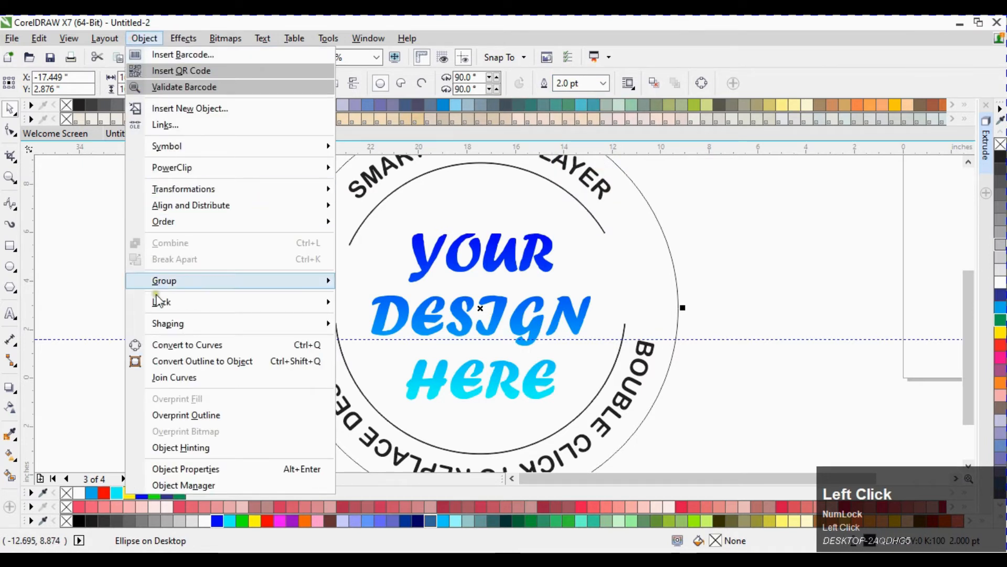
pyautogui.click(202, 362)
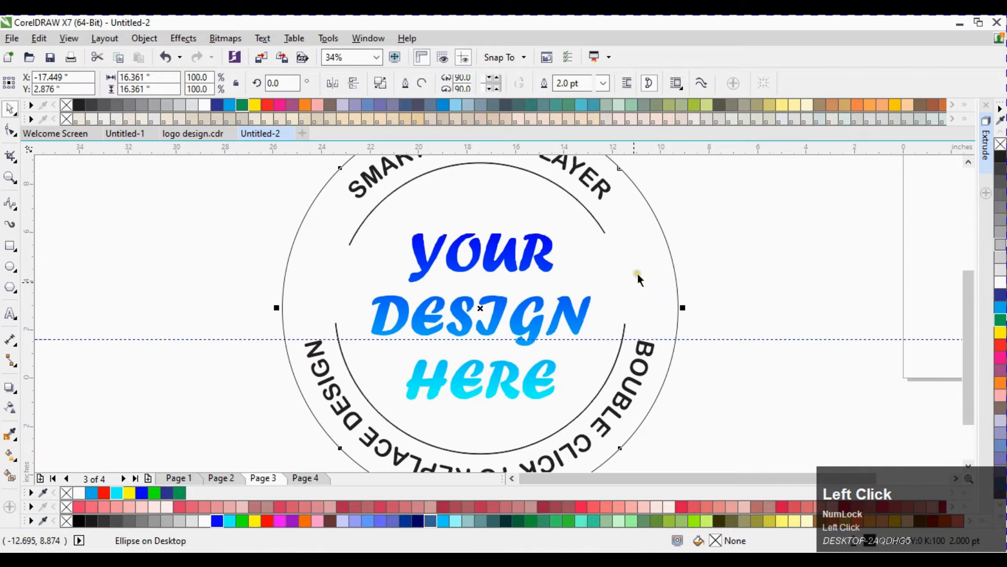
pyautogui.click(465, 83)
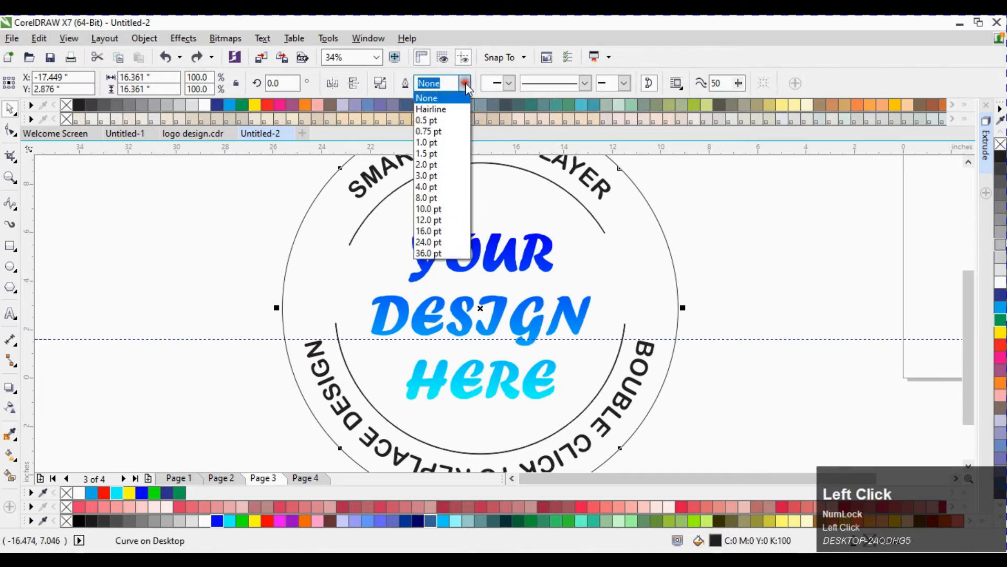
pyautogui.click(445, 165)
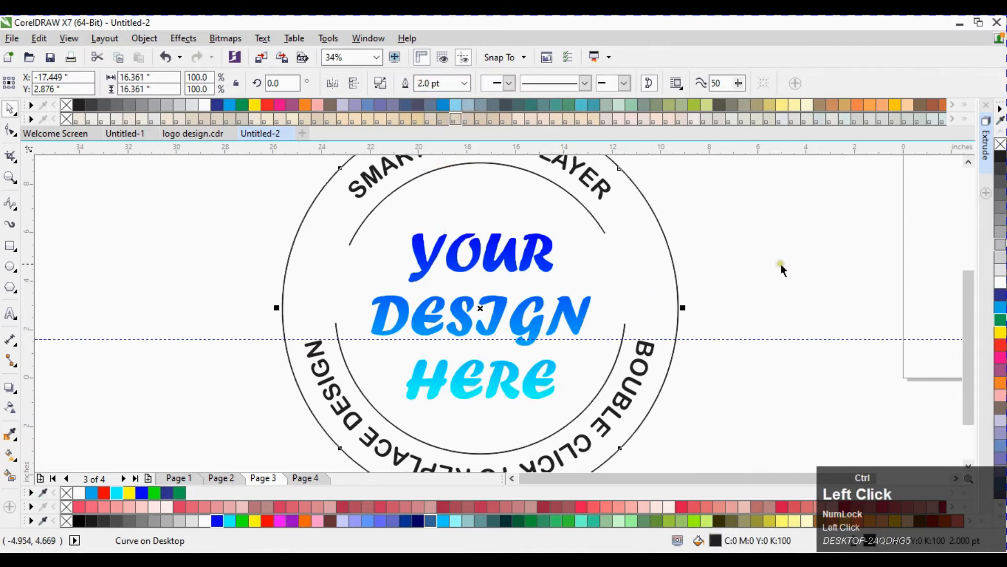
pyautogui.hotkey('ctrl', 'space')
pyautogui.click(754, 238)
pyautogui.press('F4')
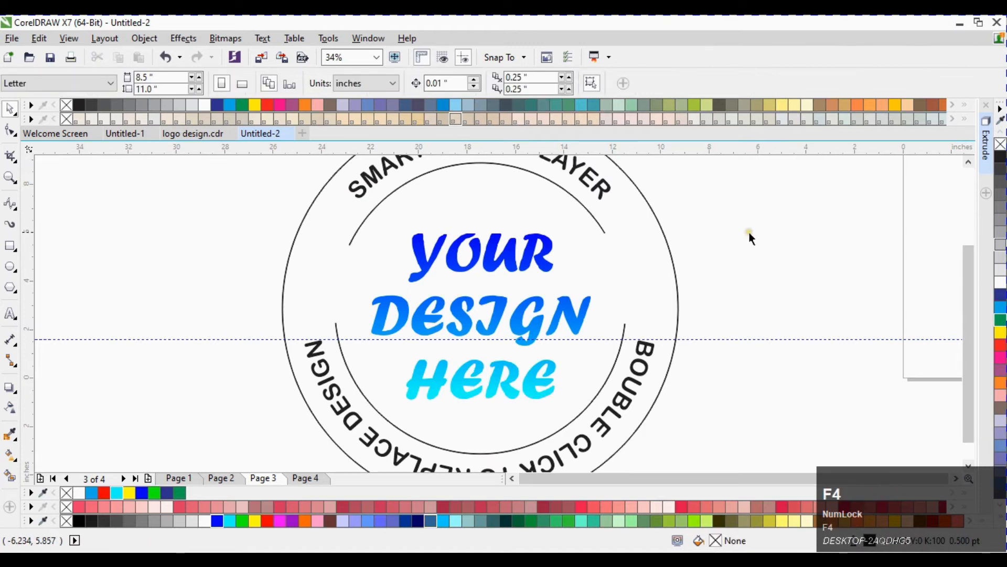
pyautogui.click(700, 215)
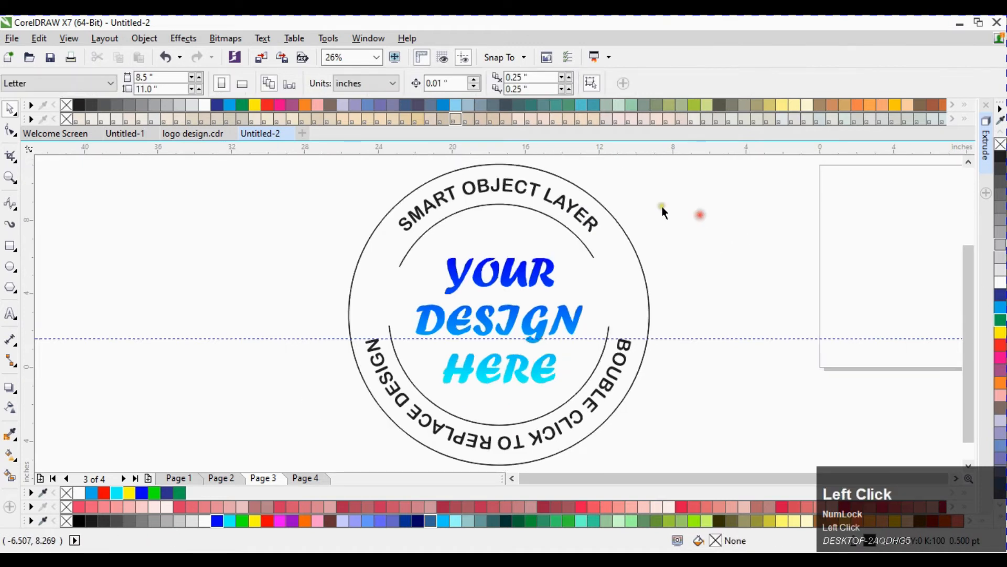
# Step: Set the outline width of the outer circle and both inner arcs to 3.0 pt
pyautogui.click(592, 253)
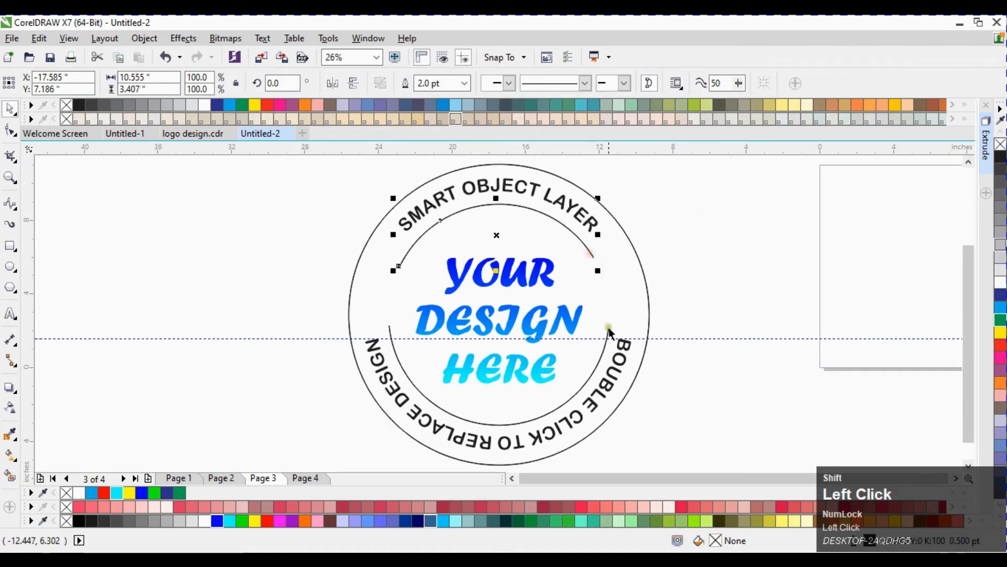
pyautogui.keyDown('shift'); pyautogui.click(648, 295); pyautogui.keyUp('shift')
pyautogui.keyDown('shift'); pyautogui.click(650, 295); pyautogui.keyUp('shift')
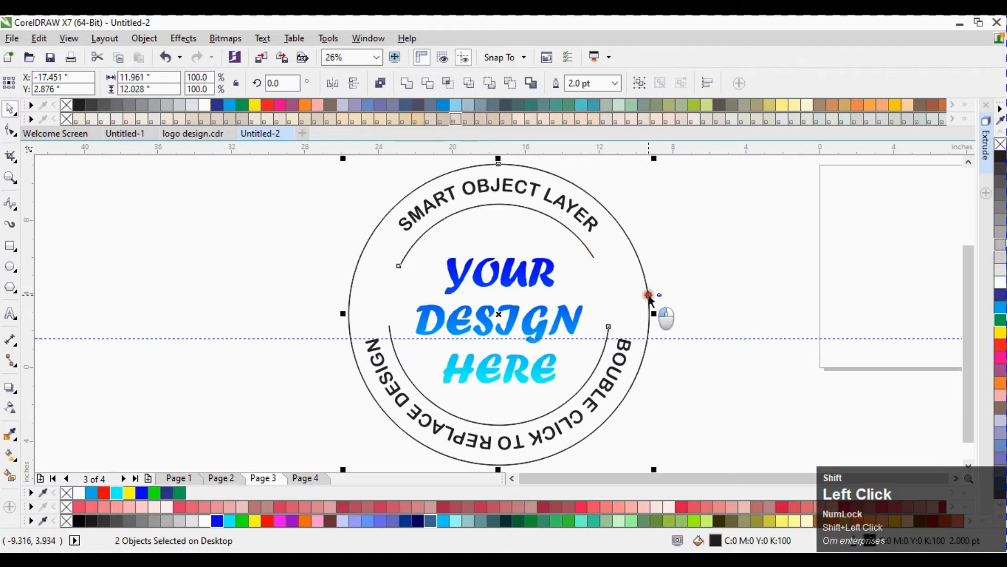
pyautogui.click(617, 85)
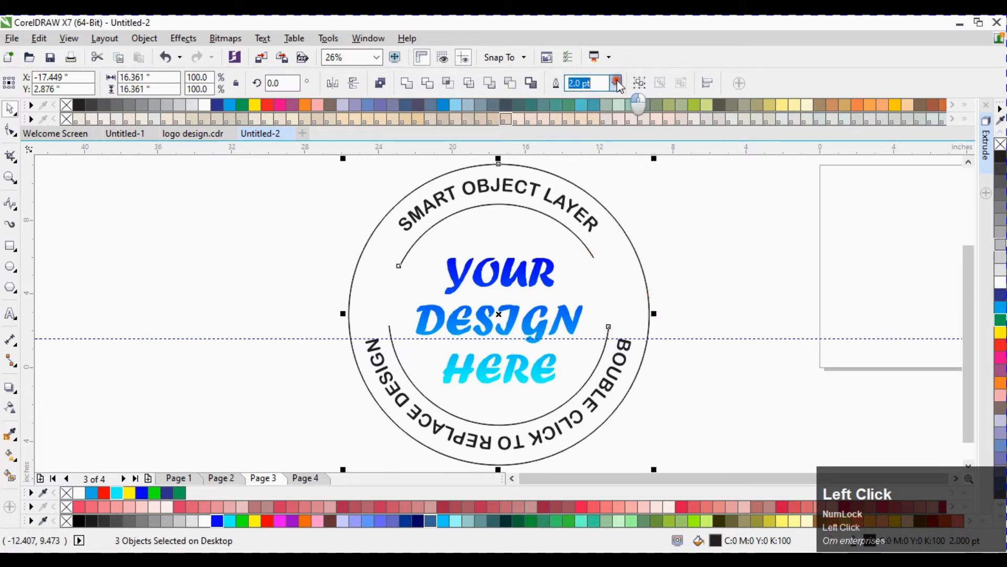
pyautogui.click(592, 176)
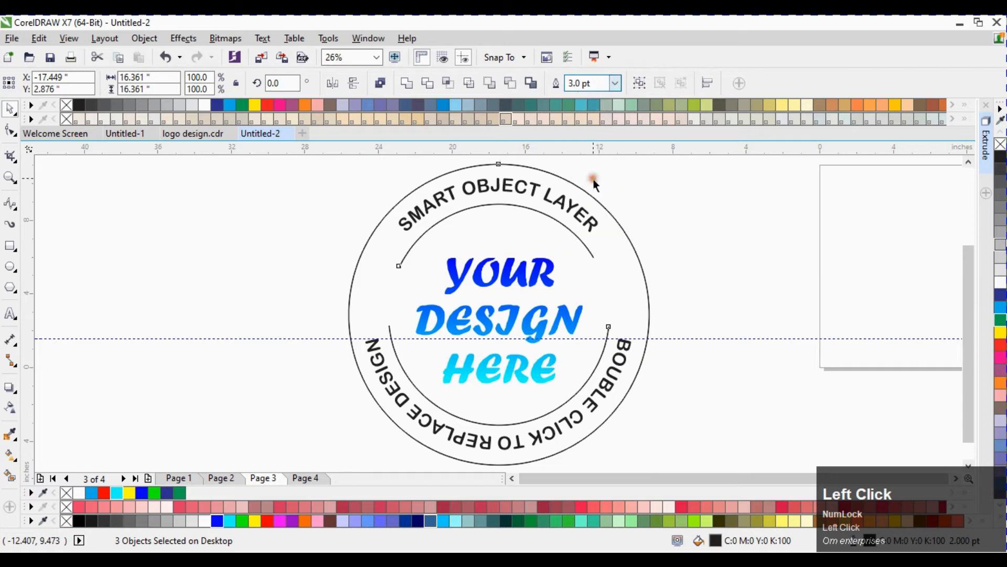
pyautogui.click(692, 198)
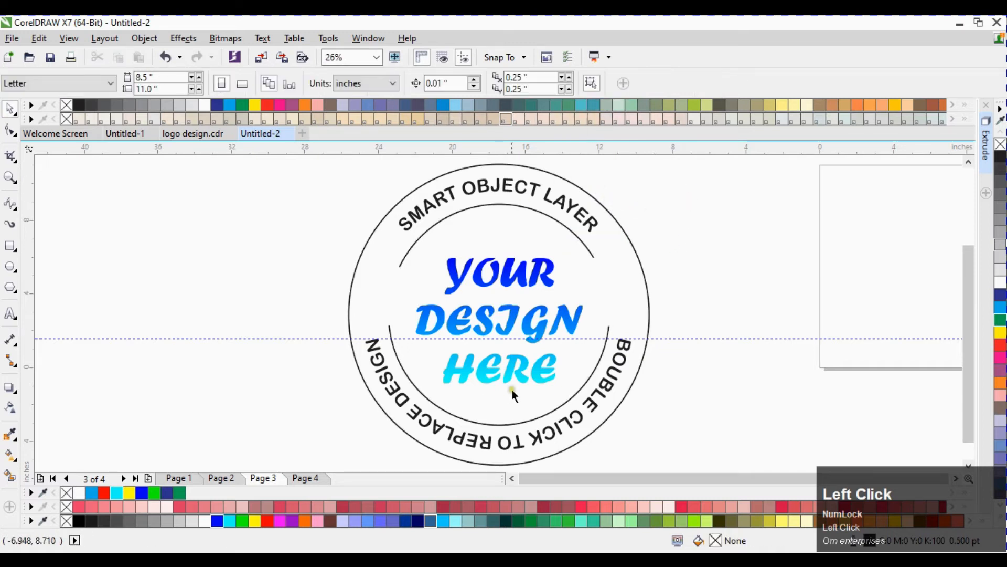
# Step: Color the upper and lower ring texts white
pyautogui.click(527, 373)
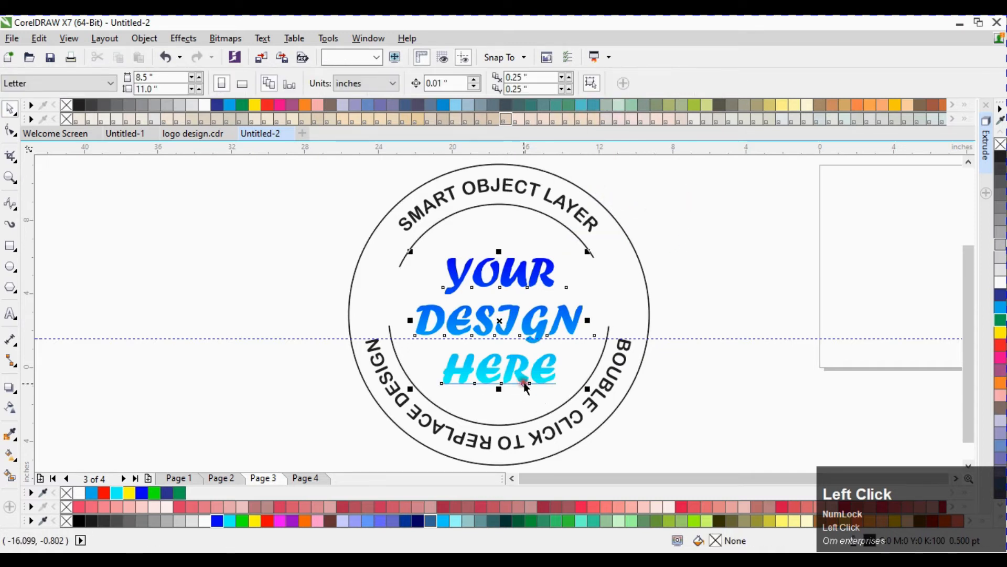
pyautogui.click(593, 411)
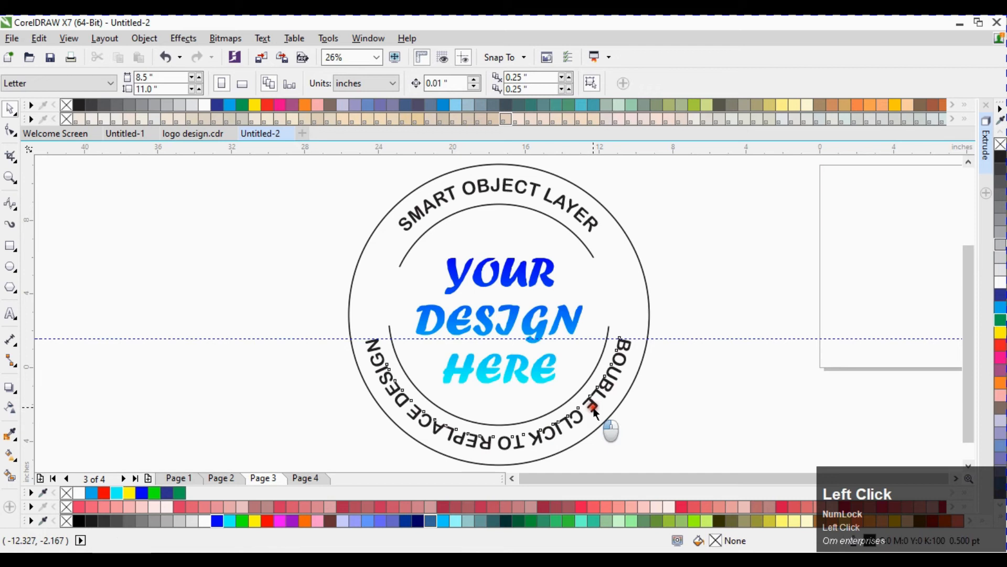
pyautogui.keyDown('shift'); pyautogui.click(576, 212); pyautogui.keyUp('shift')
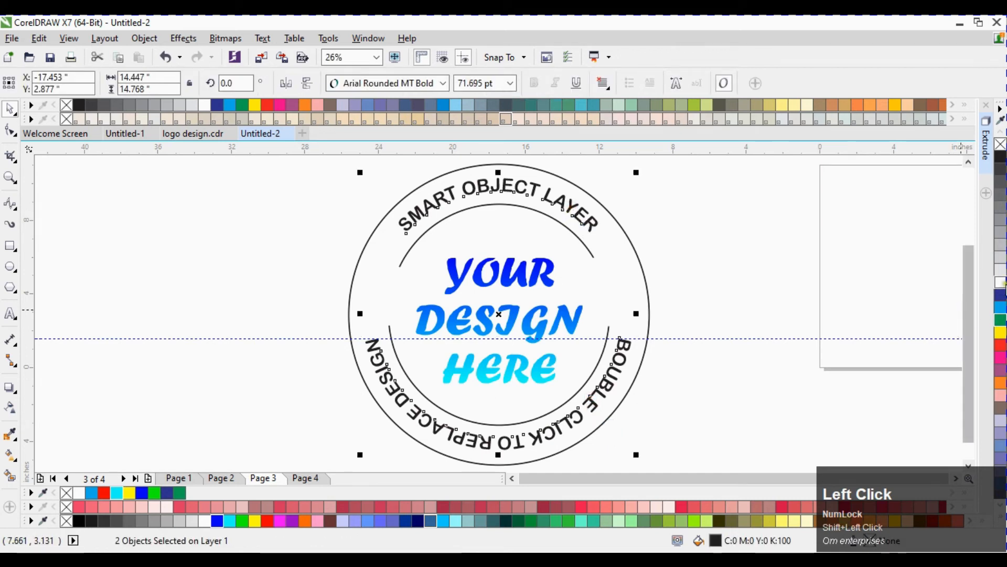
pyautogui.click(1000, 283)
pyautogui.rightClick(1001, 283)
pyautogui.click(1000, 281)
pyautogui.hotkey('ctrl', 'z')
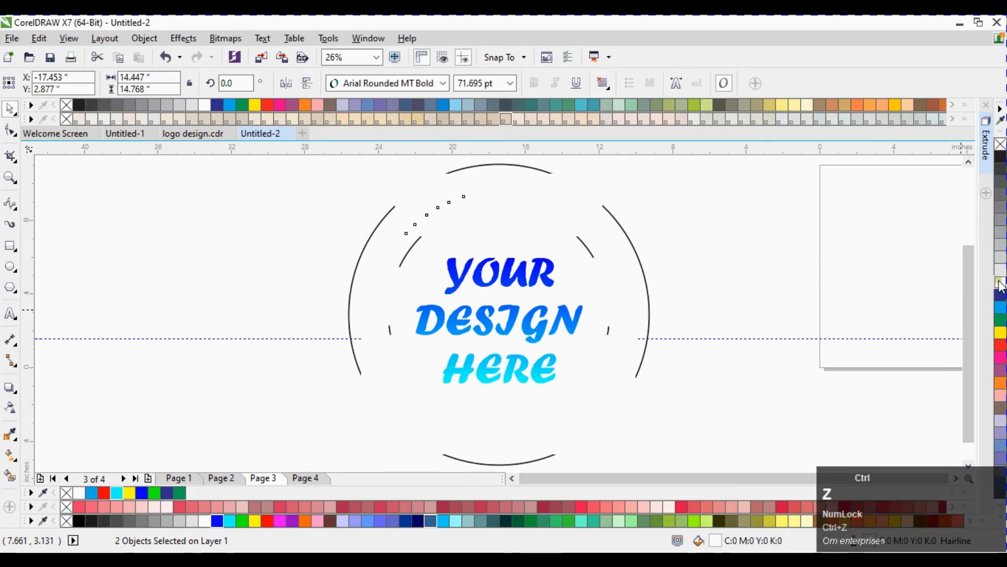
pyautogui.hotkey('ctrl', 'z')
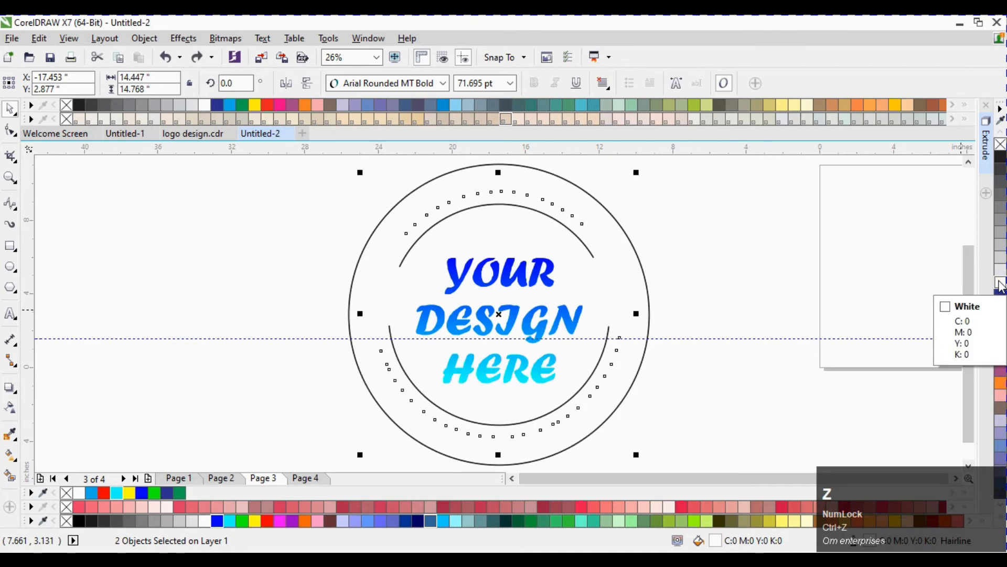
pyautogui.click(654, 249)
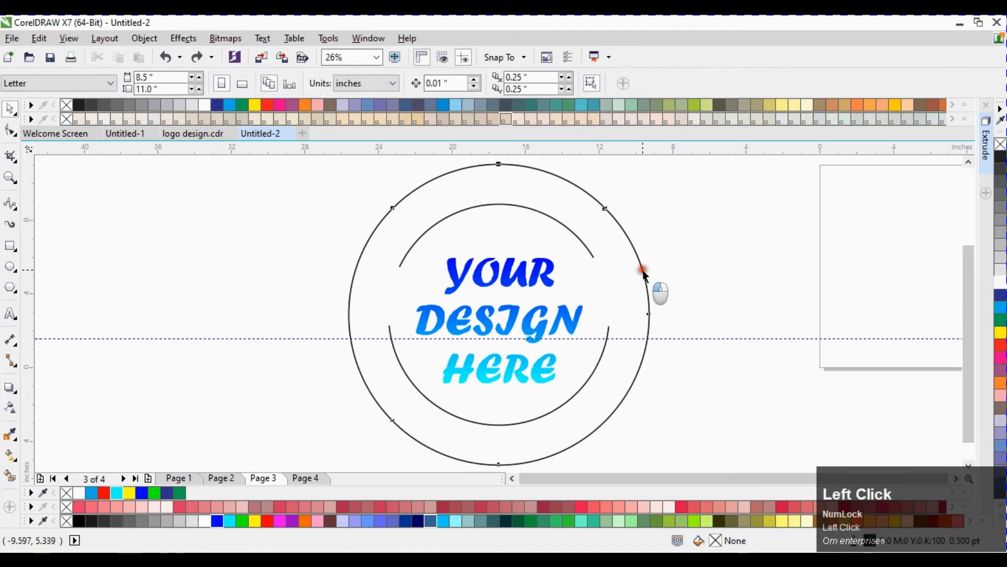
# Step: Fill the outer circle and both inner arcs with white
pyautogui.click(643, 270)
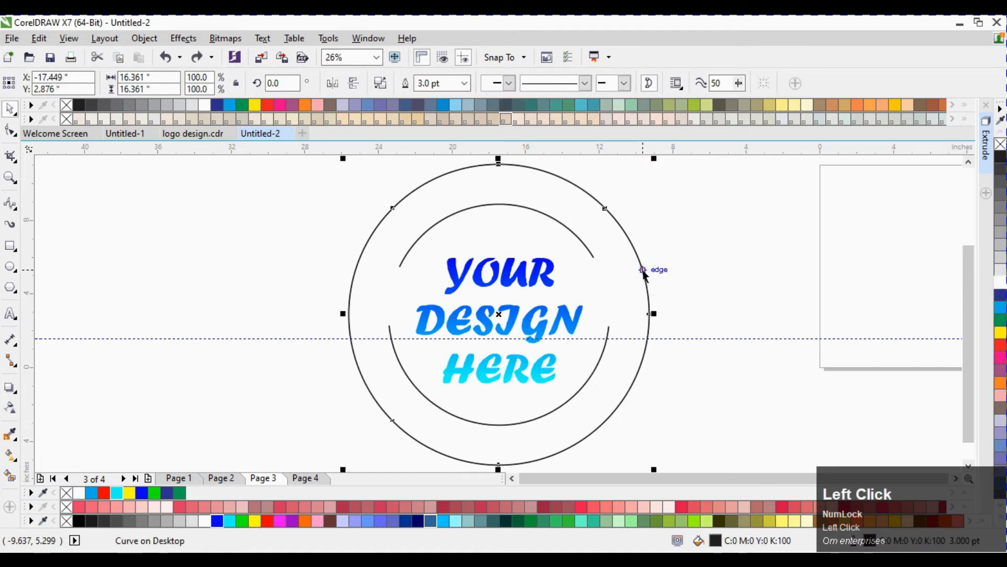
pyautogui.keyDown('shift'); pyautogui.click(589, 255); pyautogui.keyUp('shift')
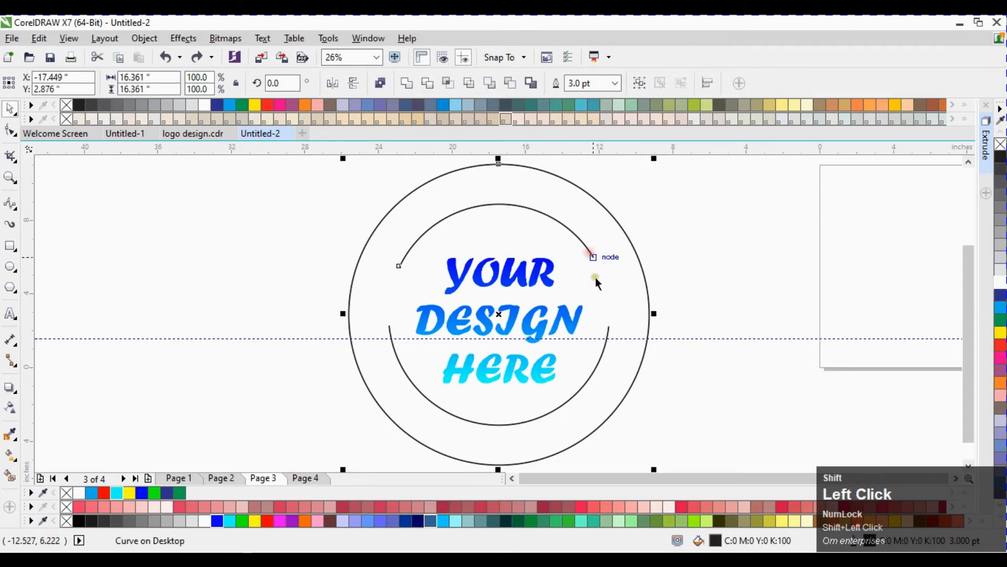
pyautogui.click(998, 285)
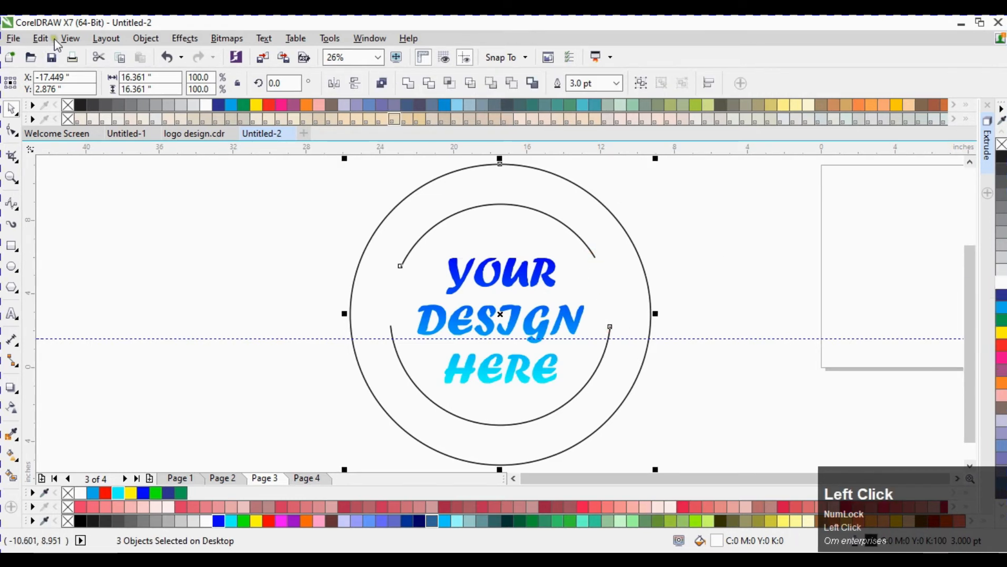
# Step: Convert the outlines of the outer circle and both arcs to objects and fill the resulting shapes white
pyautogui.click(145, 38)
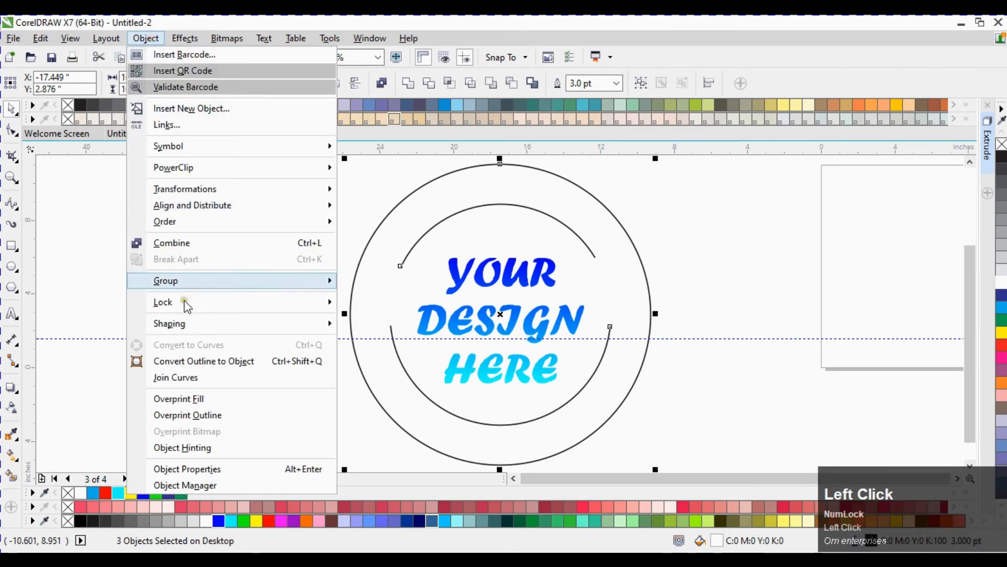
pyautogui.click(213, 360)
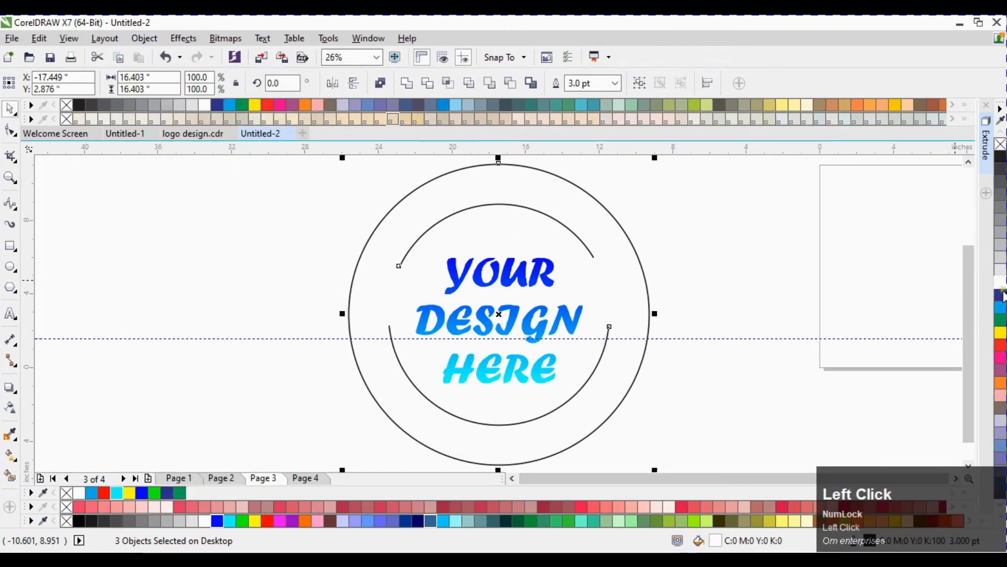
pyautogui.click(1000, 284)
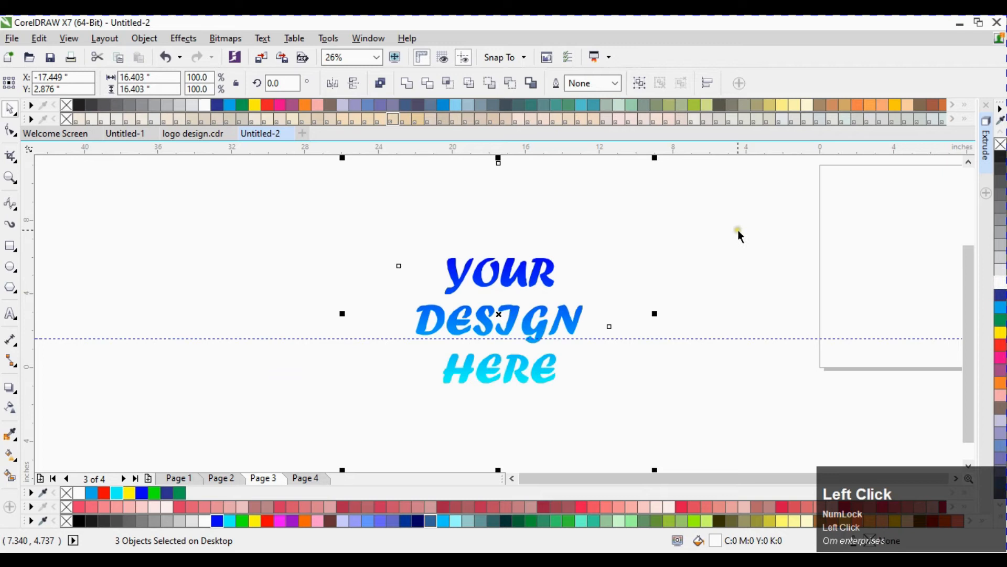
# Step: Select all the parts of the circular logo and group them
pyautogui.scroll(-1, 354, 213)
pyautogui.scroll(-3, 499, 231)
pyautogui.moveTo(495, 194); pyautogui.dragTo(355, 297)
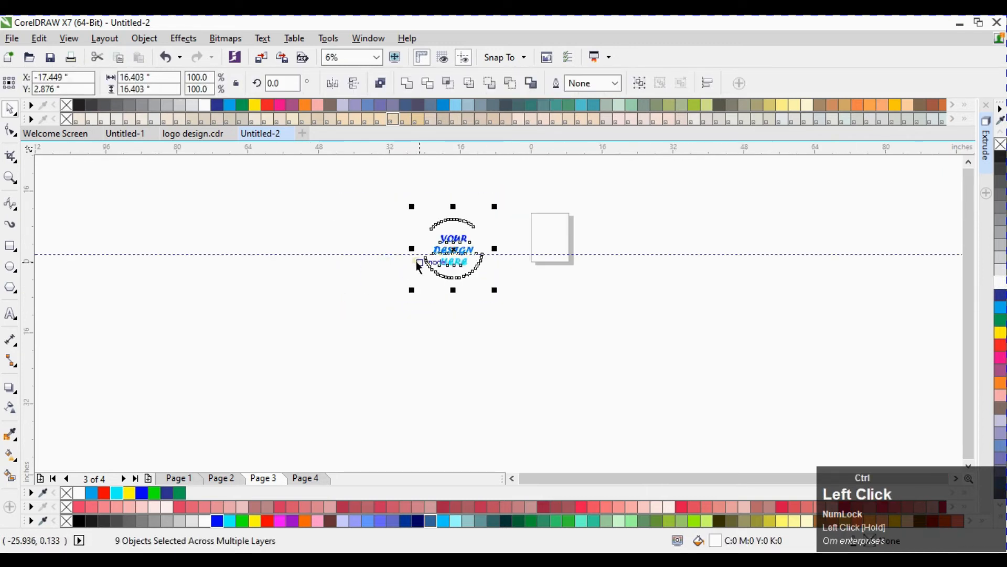
pyautogui.hotkey('ctrl', 'g')
# Step: Move the grouped logo onto the page and scale it down to about 4.475 inches wide
pyautogui.moveTo(450, 250); pyautogui.dragTo(548, 226)
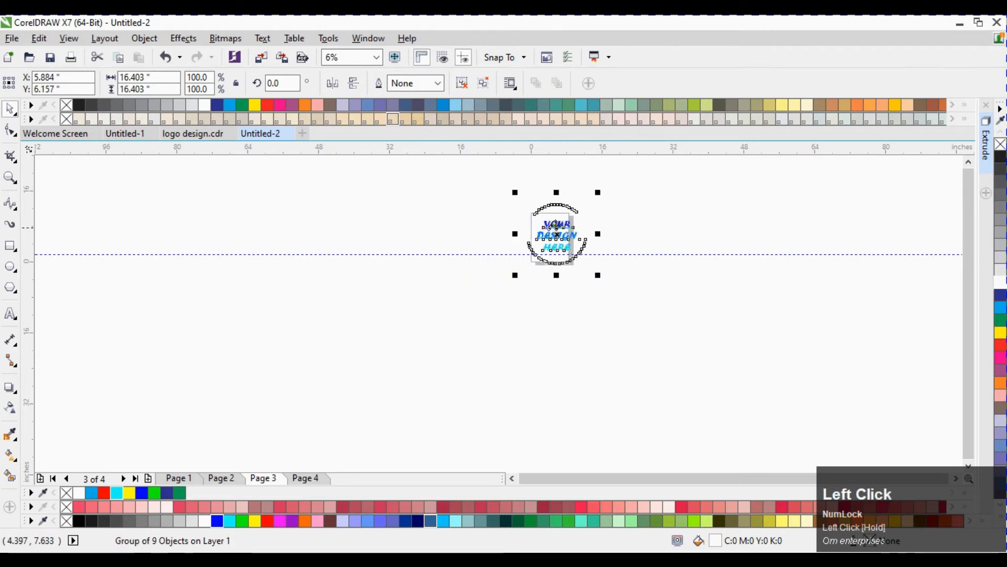
pyautogui.scroll(2, 591, 212)
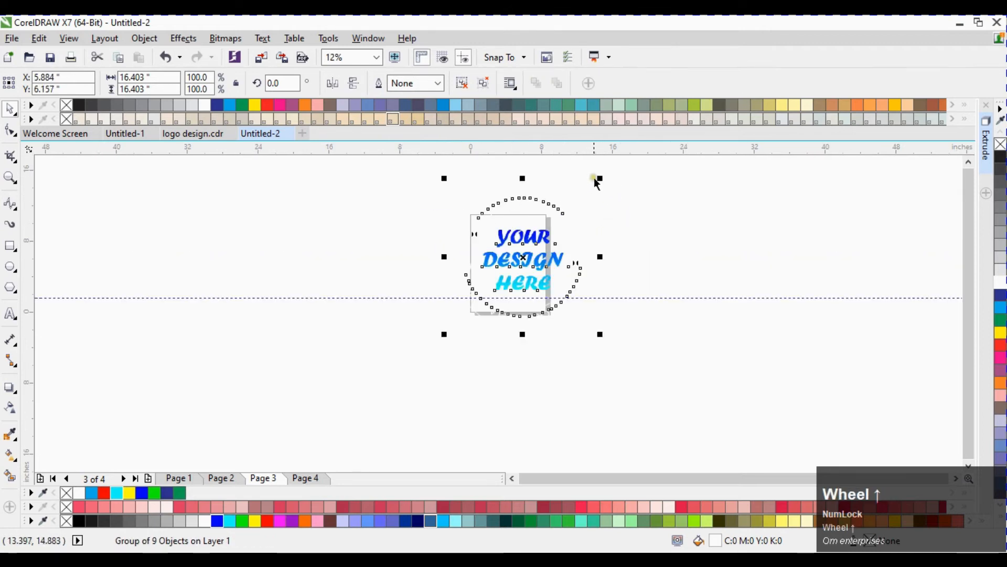
pyautogui.moveTo(600, 178); pyautogui.dragTo(502, 248)
# Step: Create a page-sized background rectangle and fill it with bright green
pyautogui.doubleClick(10, 246)
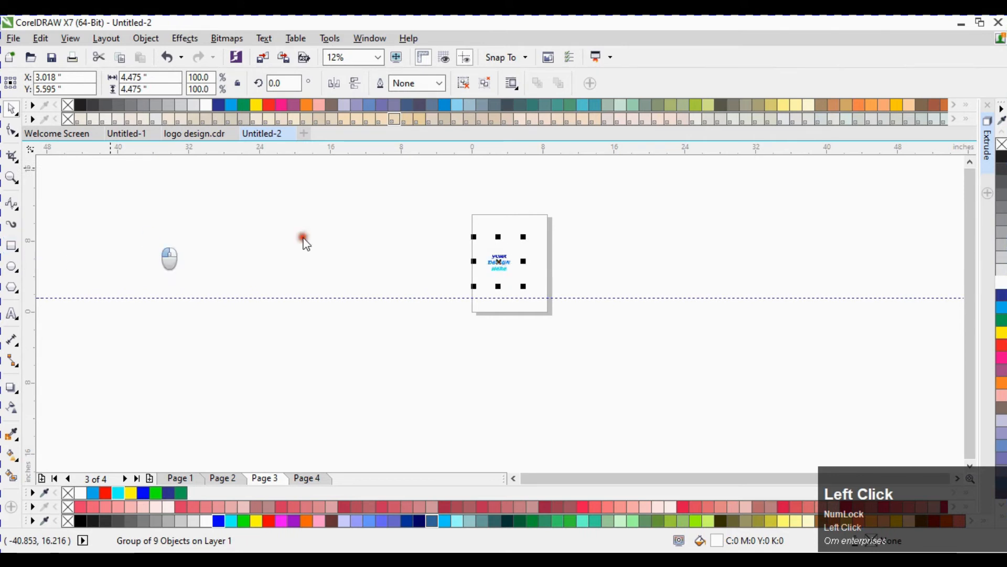
pyautogui.hotkey('ctrl', 'space')
pyautogui.press('F4')
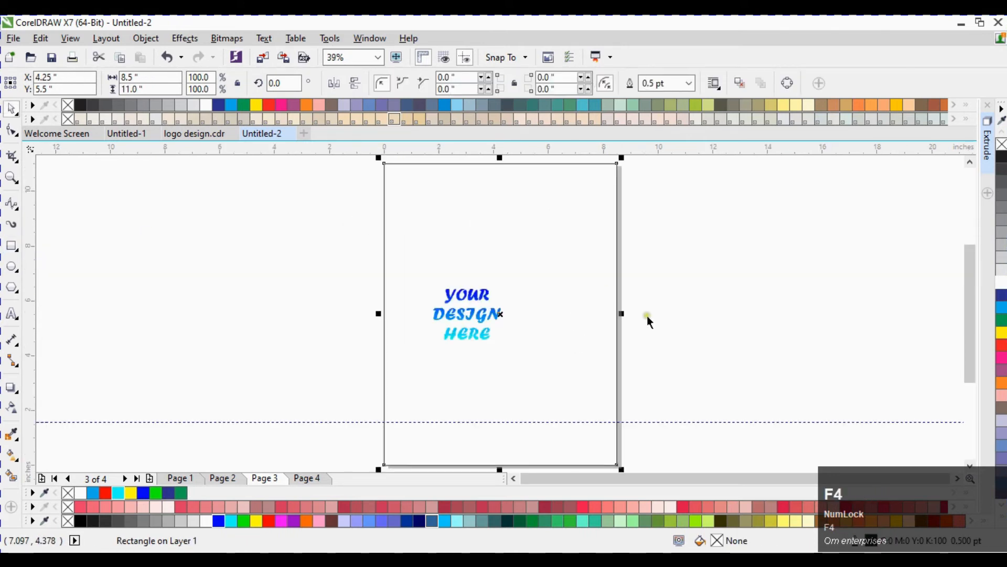
pyautogui.click(682, 266)
pyautogui.click(523, 229)
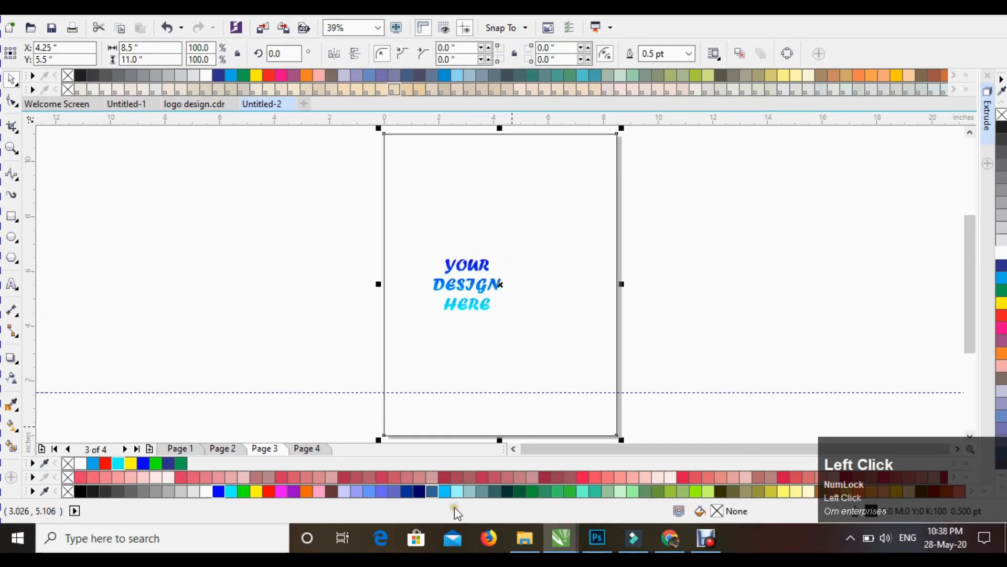
pyautogui.click(155, 464)
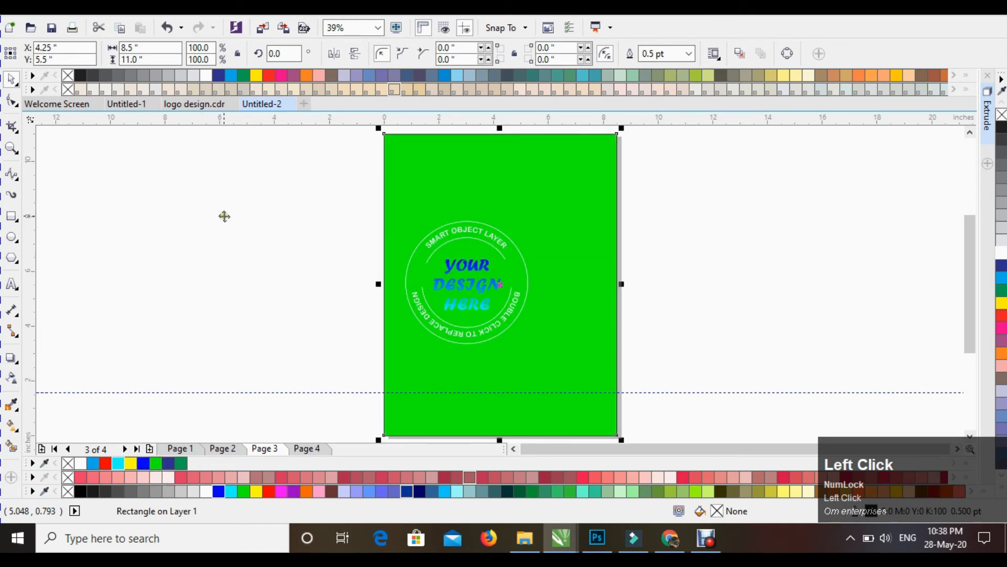
pyautogui.press('Escape')
# Step: Enlarge the grouped logo on the green background to about 6.6 inches wide
pyautogui.click(466, 236)
pyautogui.moveTo(531, 351); pyautogui.dragTo(609, 408)
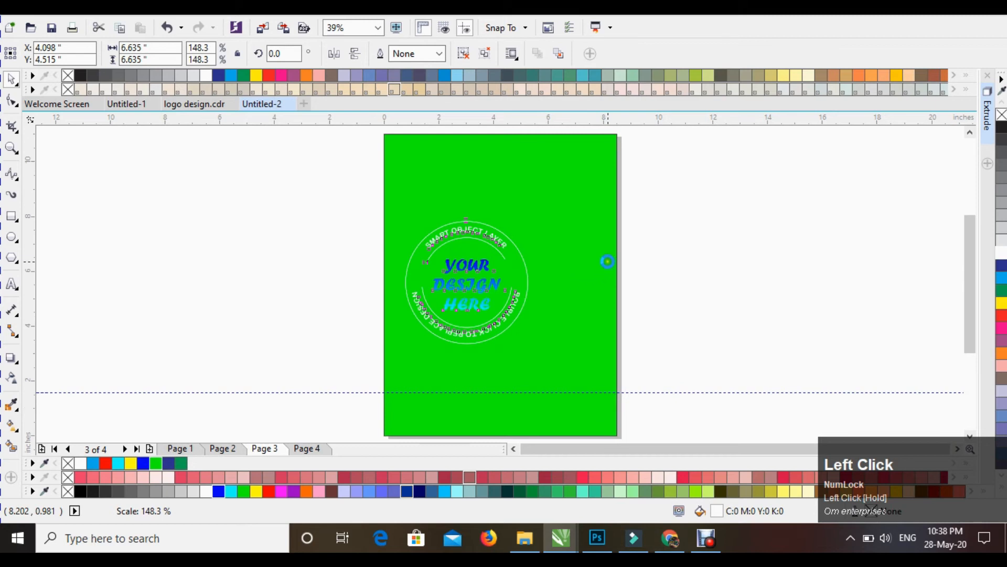
pyautogui.moveTo(607, 260); pyautogui.dragTo(603, 266)
pyautogui.press('F2')
pyautogui.moveTo(670, 198); pyautogui.dragTo(332, 403)
pyautogui.click(729, 221)
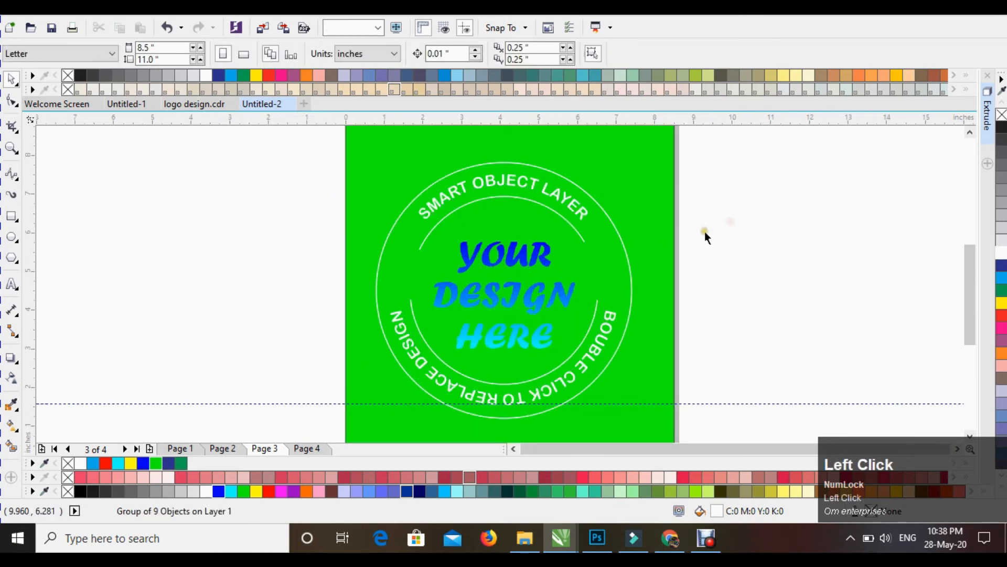
# Step: Send the green background rectangle one level backward
pyautogui.click(623, 253)
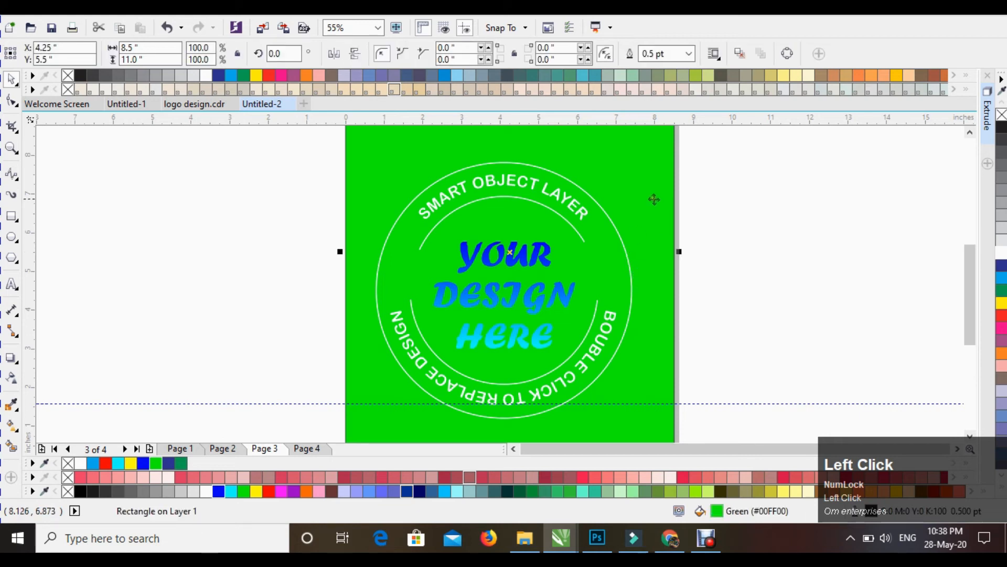
pyautogui.hotkey('ctrl', 'pagedown')
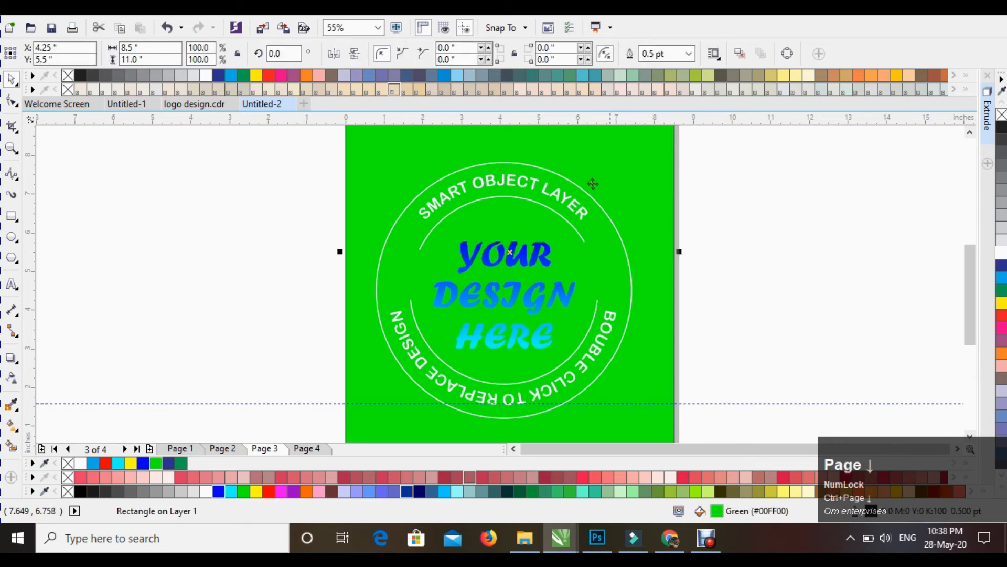
pyautogui.click(683, 180)
# Step: Ungroup the circular logo on the green background
pyautogui.click(544, 193)
pyautogui.click(546, 190)
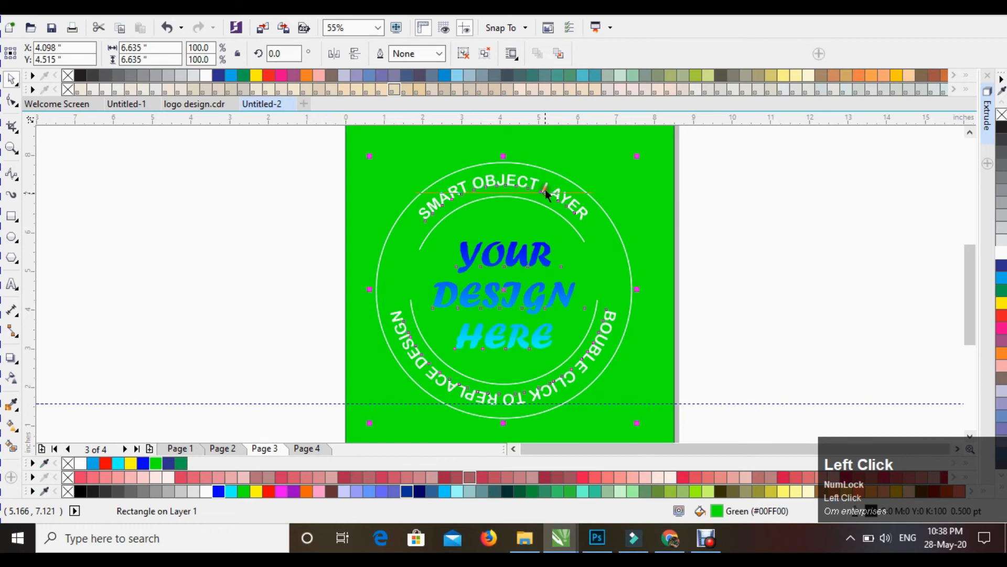
pyautogui.rightClick(546, 190)
pyautogui.click(757, 231)
pyautogui.hotkey('ctrl', 'u')
pyautogui.click(748, 227)
# Step: Select the outer circle and both inner arcs and set their outline width to 3.0 pt
pyautogui.click(572, 223)
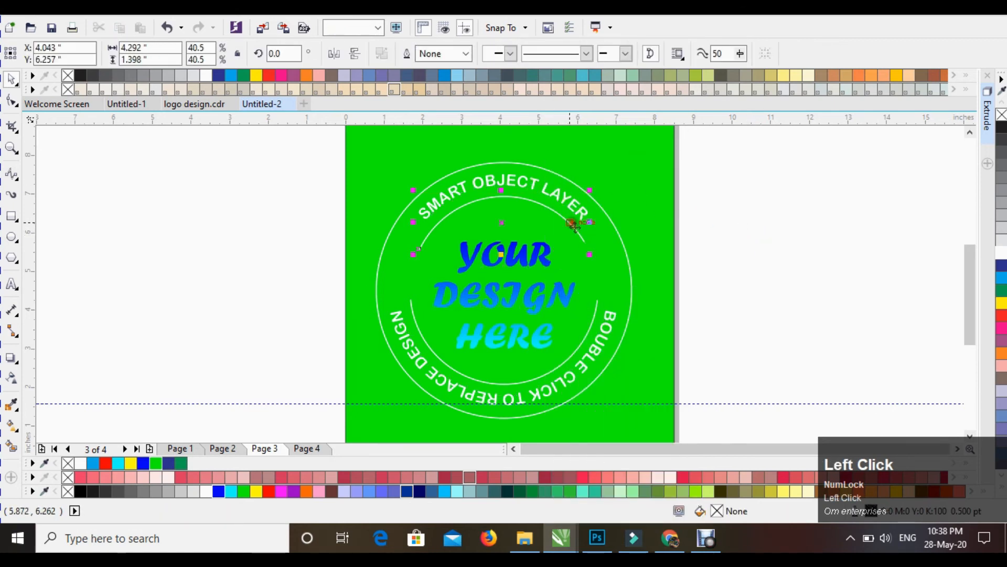
pyautogui.keyDown('shift'); pyautogui.click(614, 226); pyautogui.keyUp('shift')
pyautogui.keyDown('shift'); pyautogui.click(597, 304); pyautogui.keyUp('shift')
pyautogui.click(615, 84)
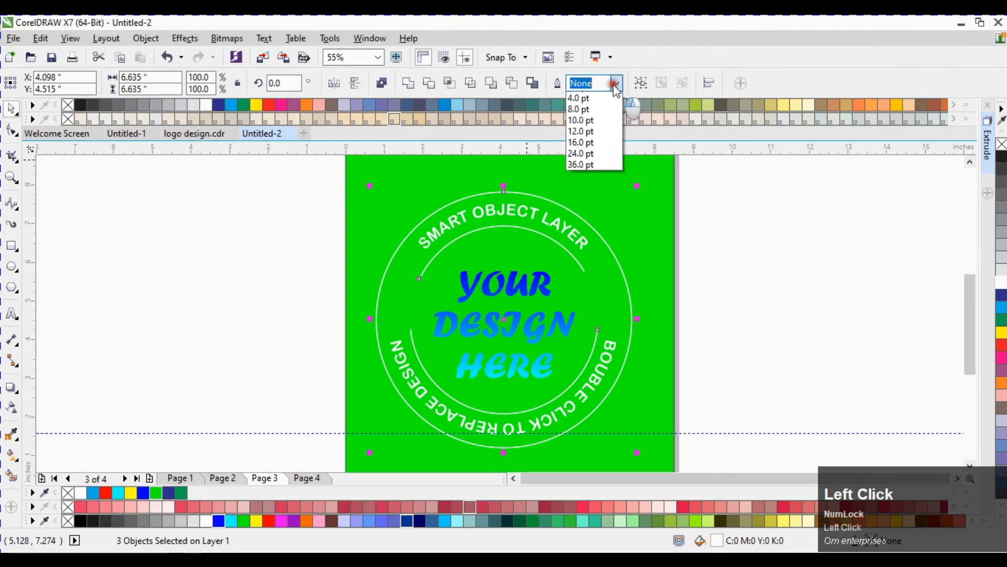
pyautogui.click(590, 175)
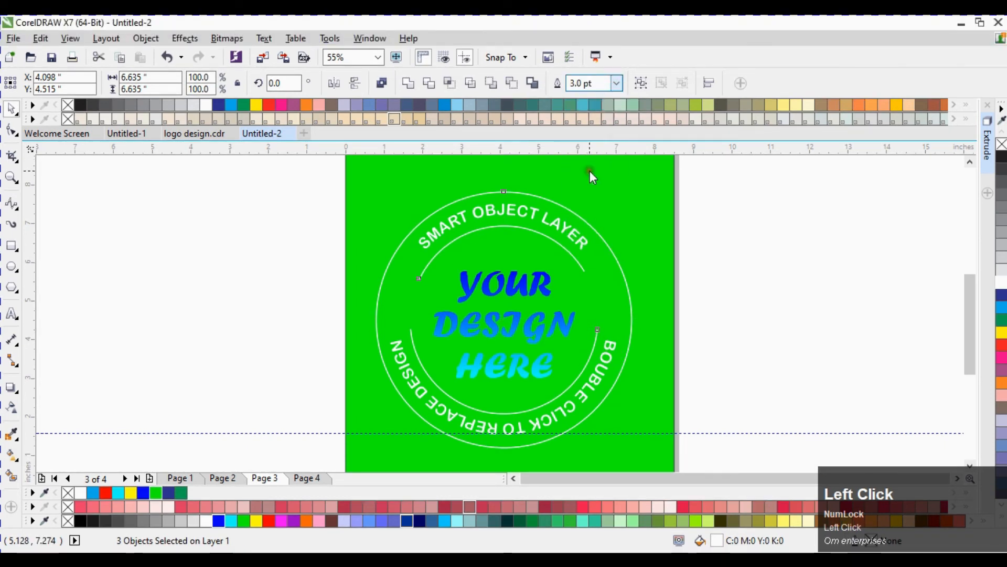
pyautogui.click(1000, 282)
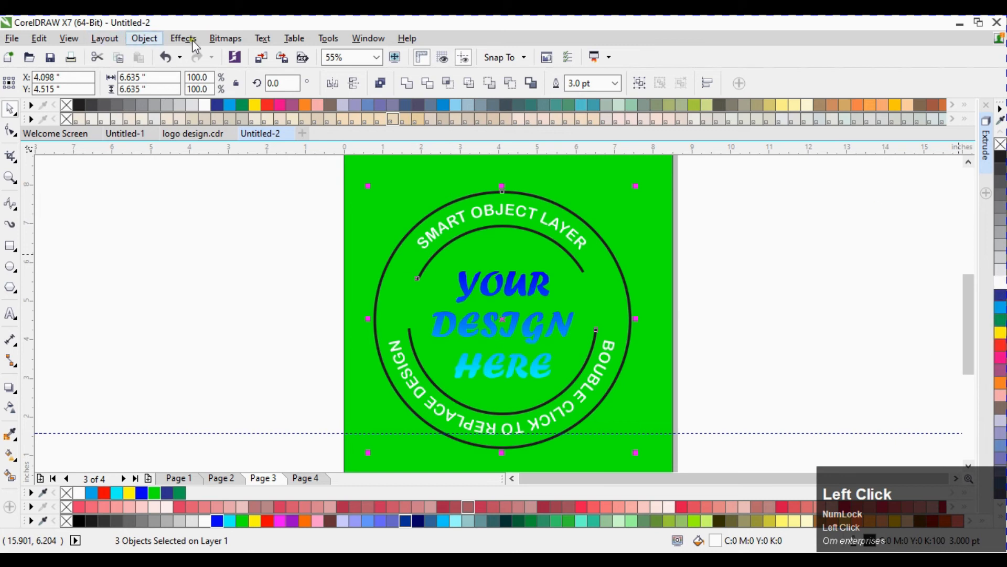
# Step: Convert the outlines of the circle and arcs to objects and fill them with white
pyautogui.click(152, 39)
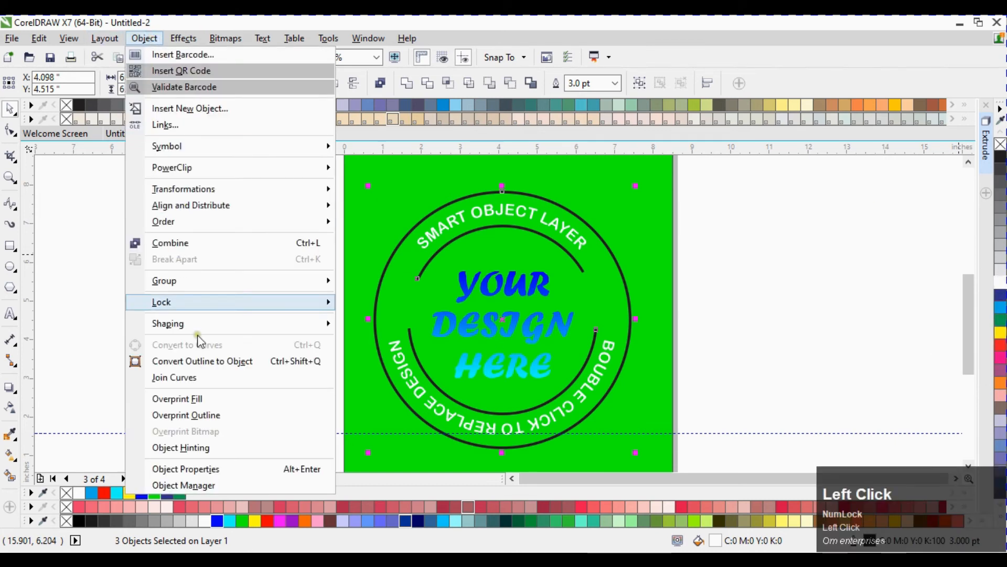
pyautogui.click(239, 362)
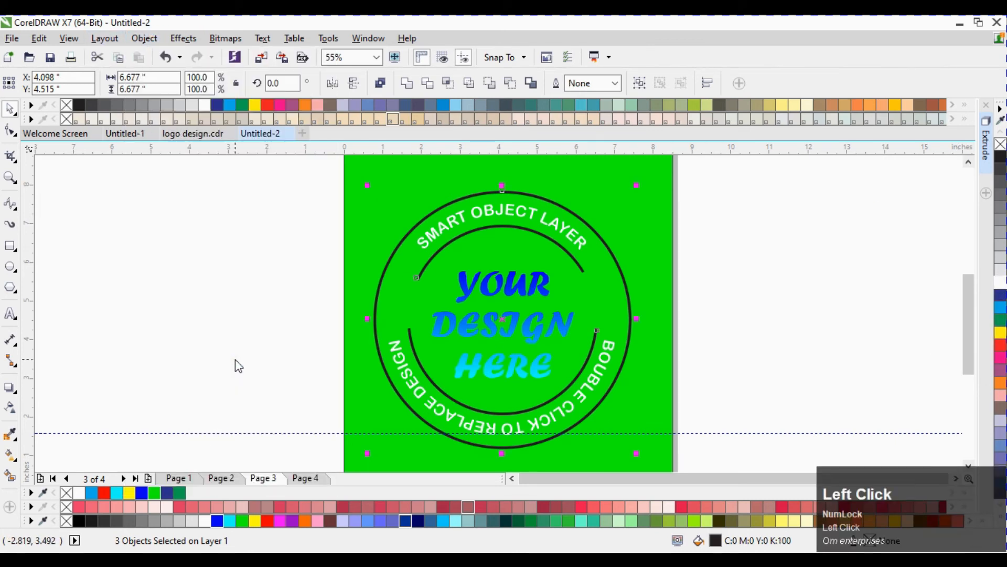
pyautogui.click(1001, 283)
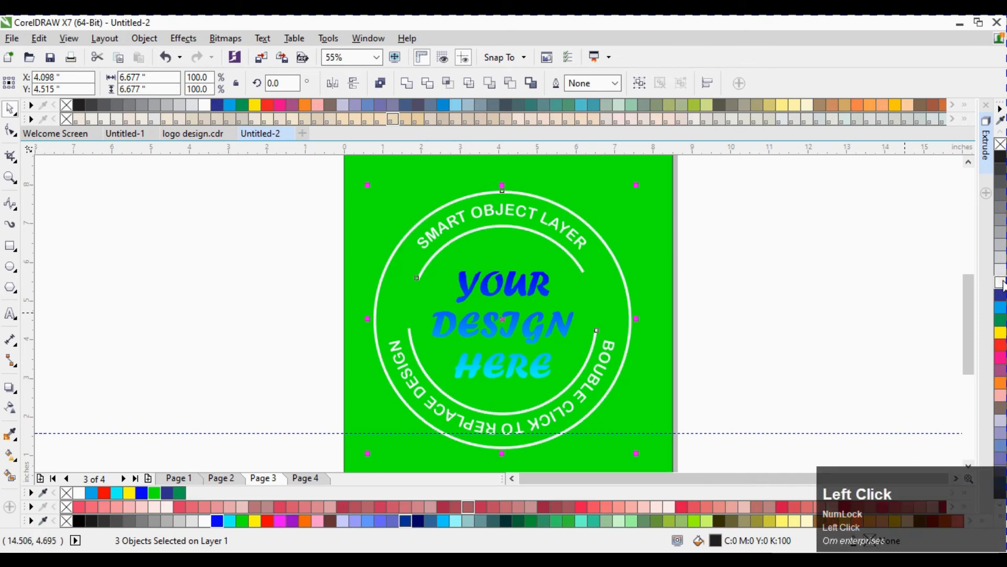
pyautogui.click(803, 212)
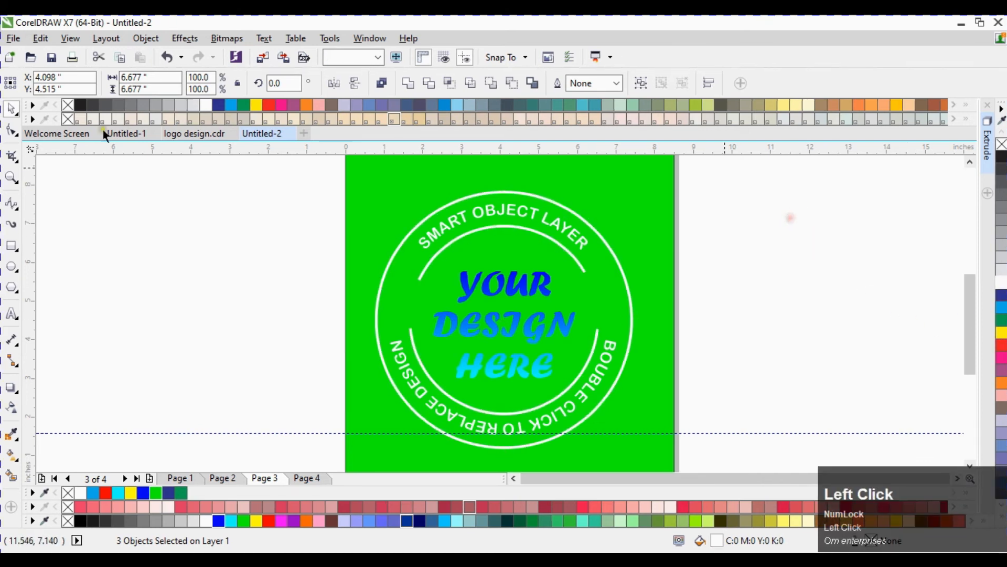
# Step: Group all the logo parts again and delete the green background rectangle
pyautogui.moveTo(252, 190); pyautogui.dragTo(725, 260)
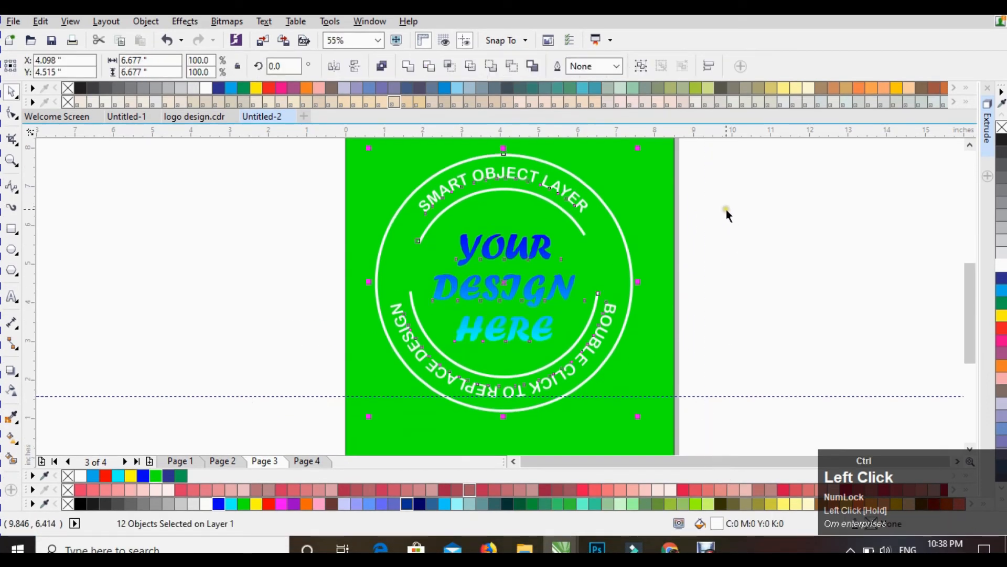
pyautogui.hotkey('ctrl', 'g')
pyautogui.click(656, 196)
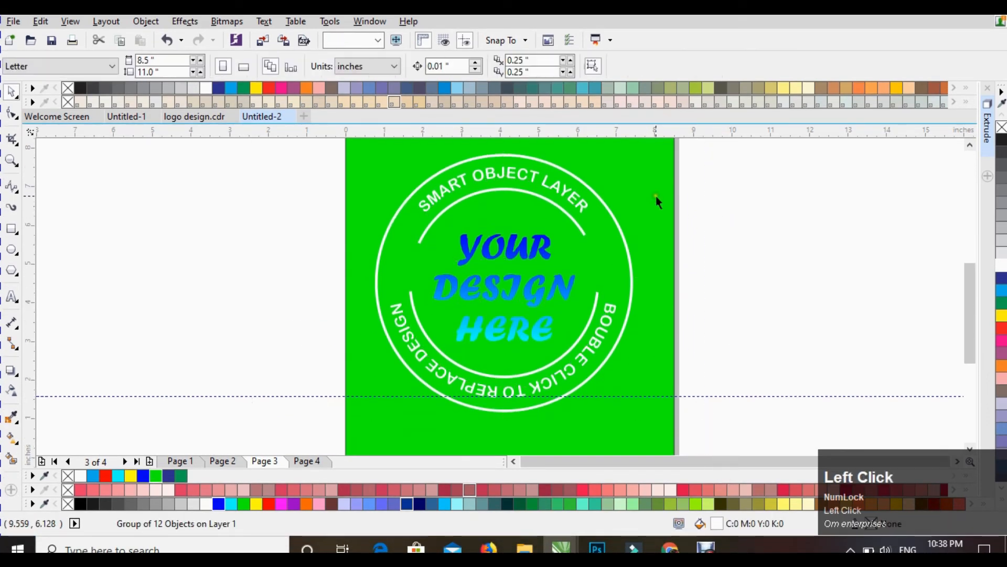
pyautogui.press('Delete')
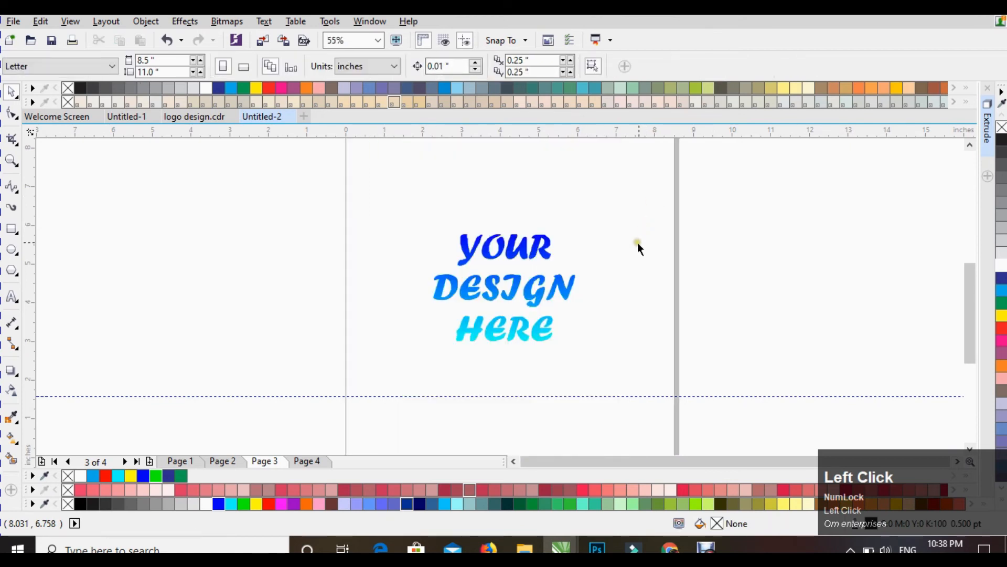
# Step: Select the whole logo group and start a PNG export with the Desktop as the destination folder
pyautogui.hotkey('ctrl', 'a')
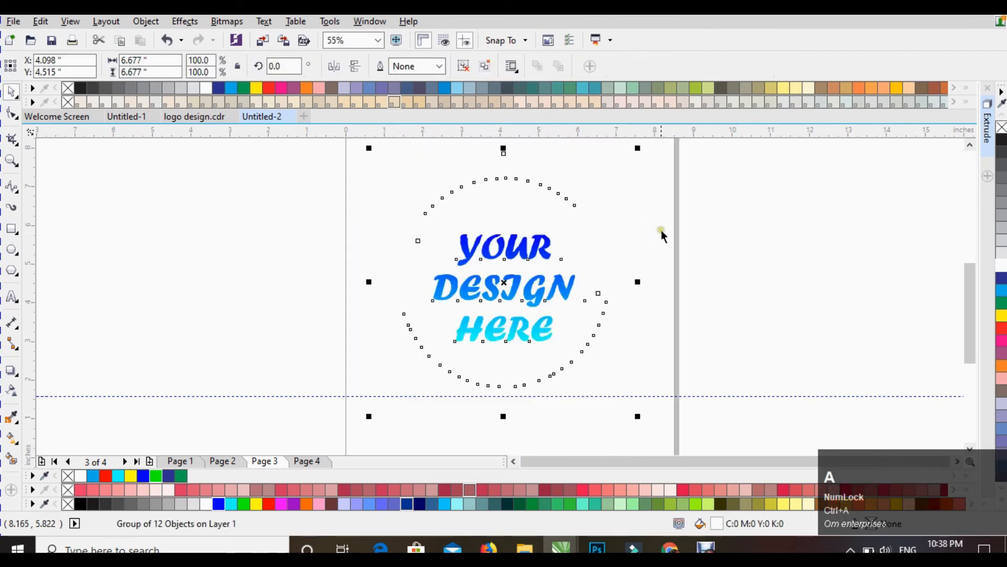
pyautogui.click(663, 225)
pyautogui.click(541, 265)
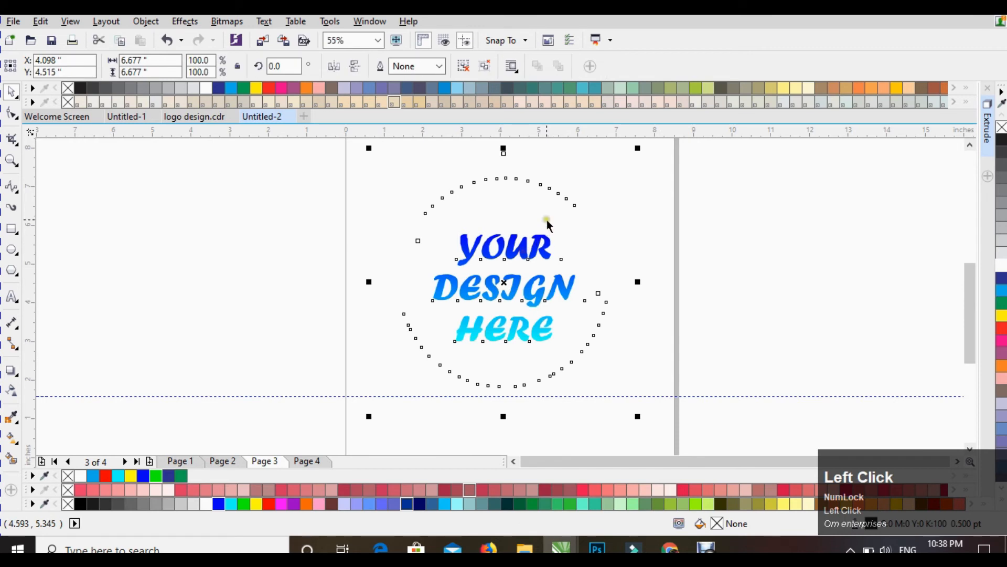
pyautogui.scroll(-3, 547, 222)
pyautogui.click(639, 184)
pyautogui.moveTo(647, 154); pyautogui.dragTo(406, 322)
pyautogui.press('F4')
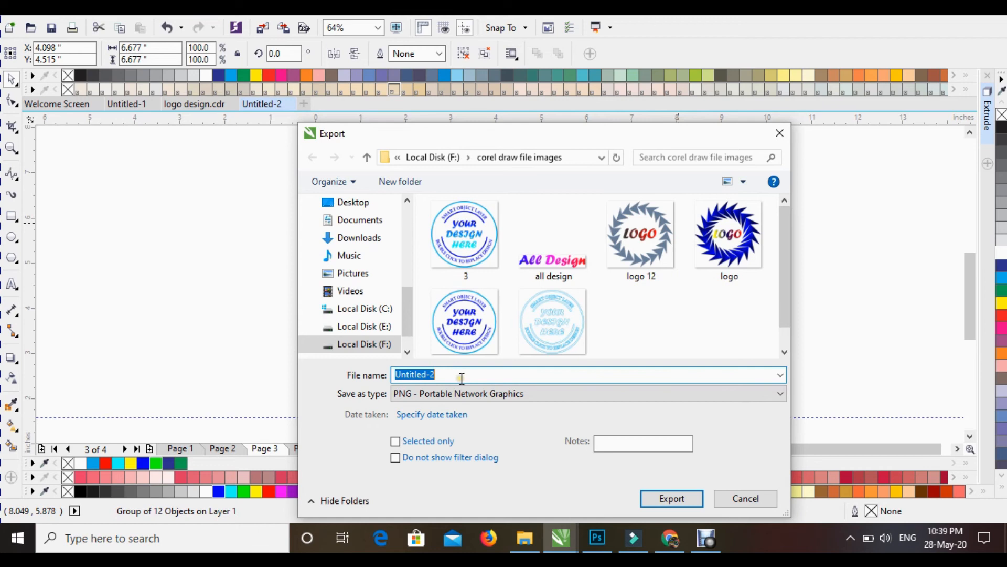
pyautogui.moveTo(462, 378); pyautogui.dragTo(380, 376)
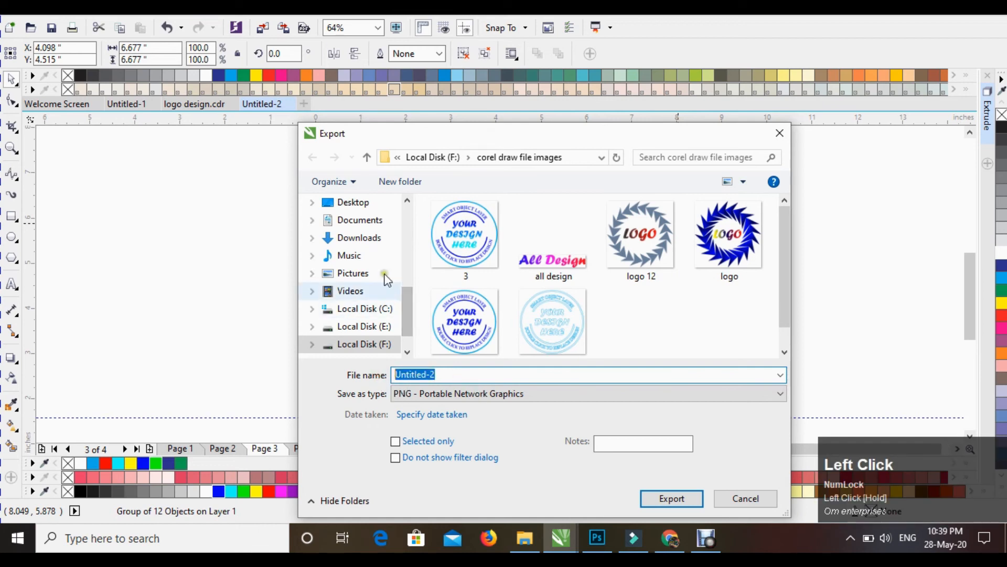
pyautogui.click(353, 204)
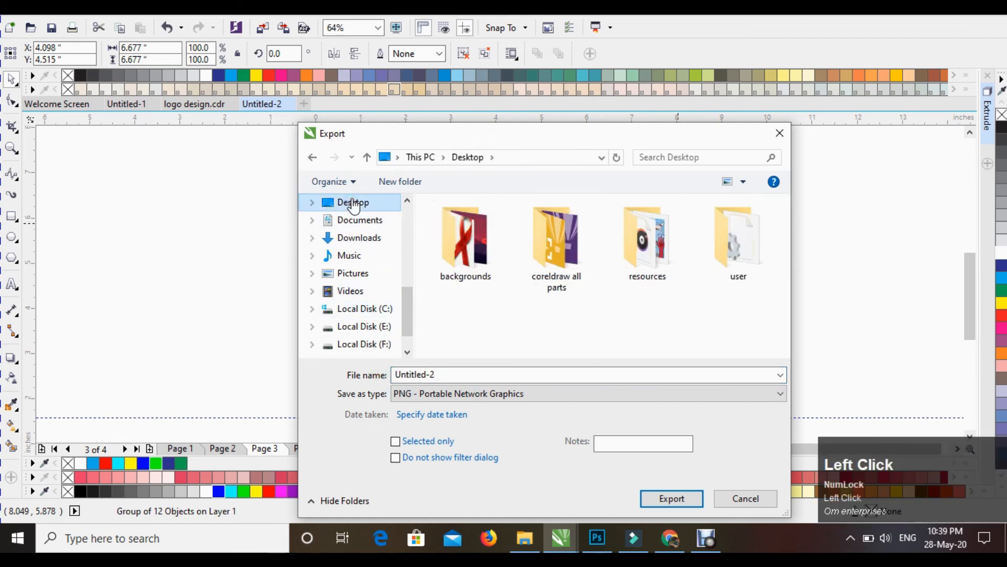
pyautogui.scroll(-1, 404, 306)
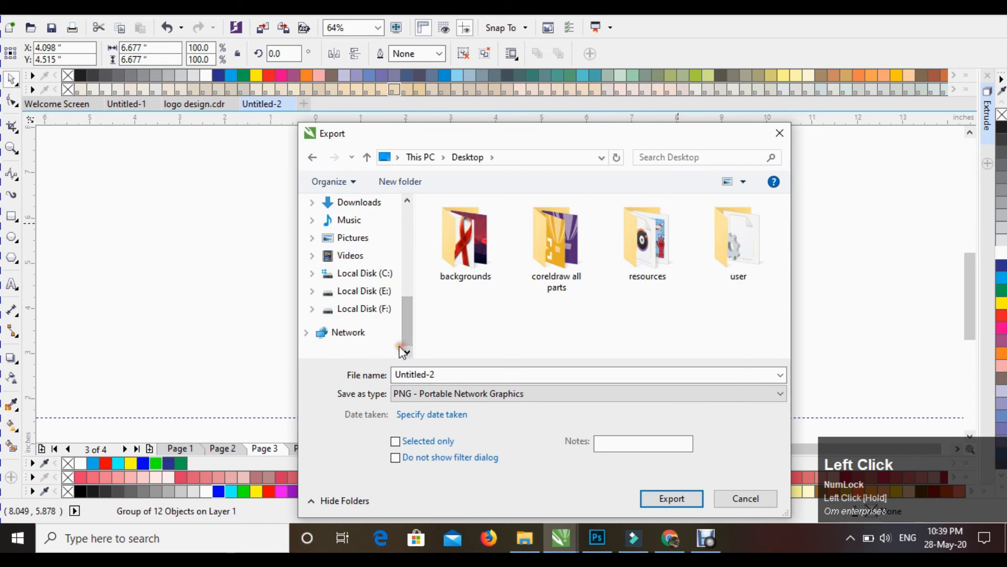
# Step: Name the export file "design logo" and export it as a transparent 24-bit RGB PNG
pyautogui.moveTo(458, 374); pyautogui.dragTo(347, 370)
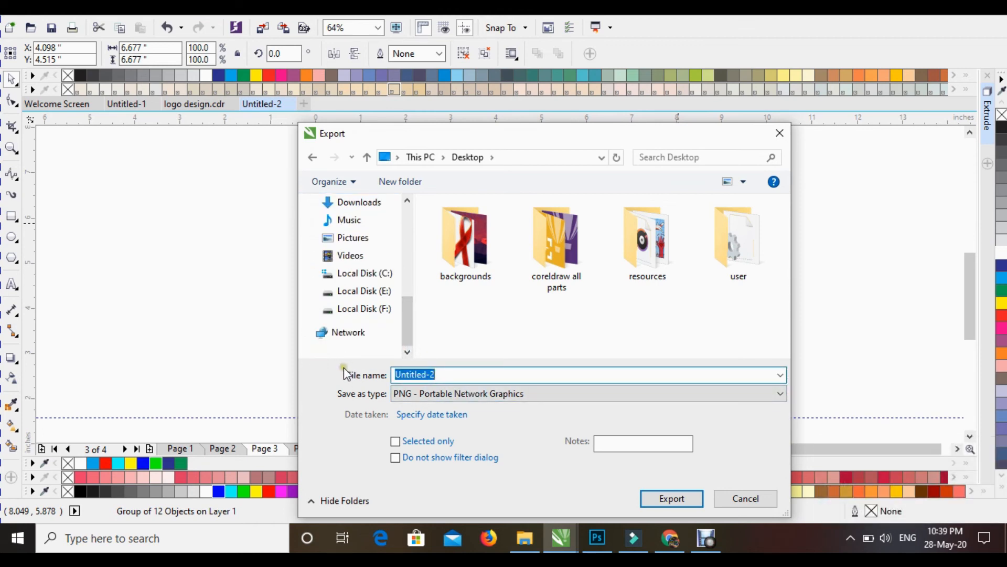
pyautogui.write('d')
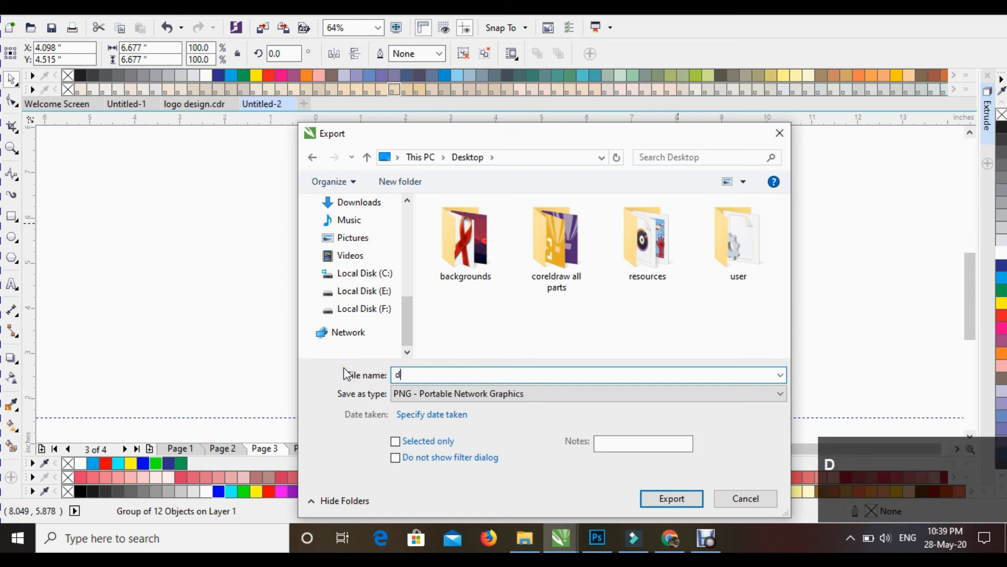
pyautogui.write('esign logo')
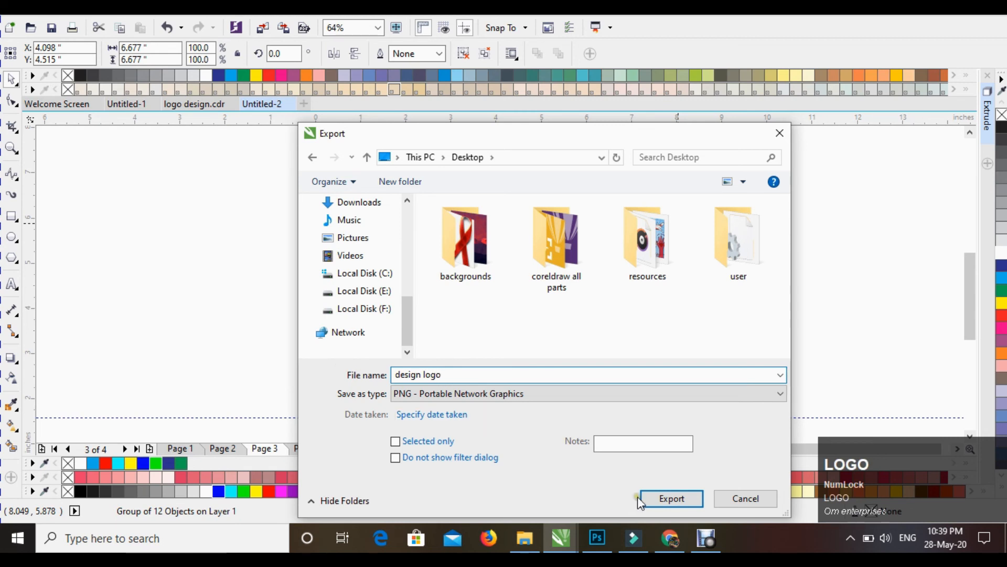
pyautogui.click(656, 498)
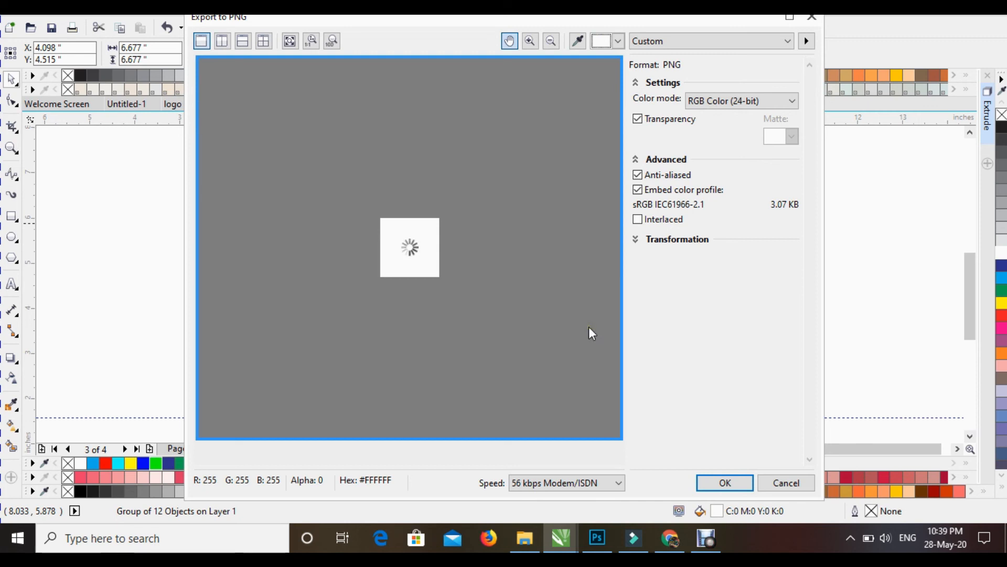
pyautogui.click(742, 484)
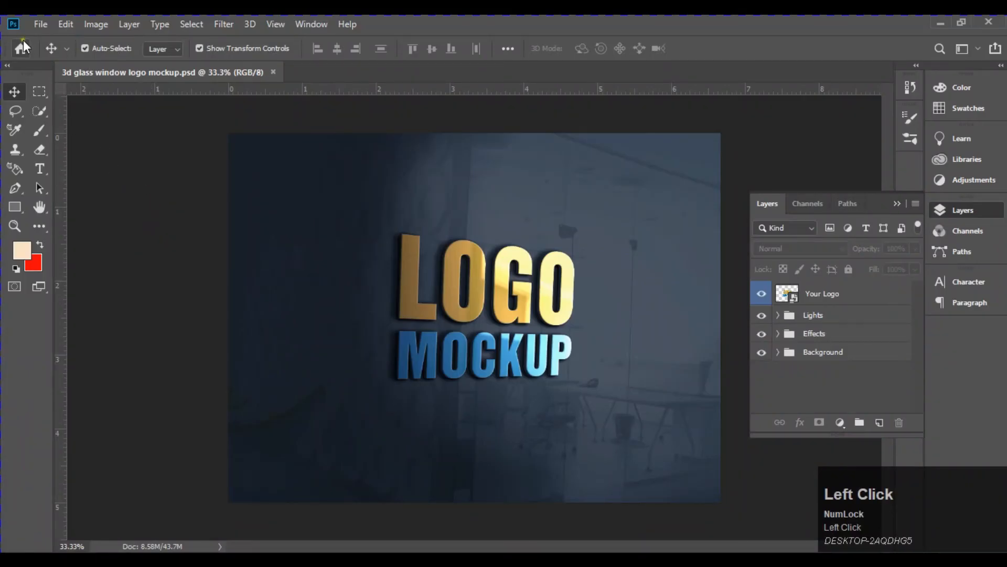
# Step: Switch to Photoshop and open the design logo image from the Desktop
pyautogui.click(45, 25)
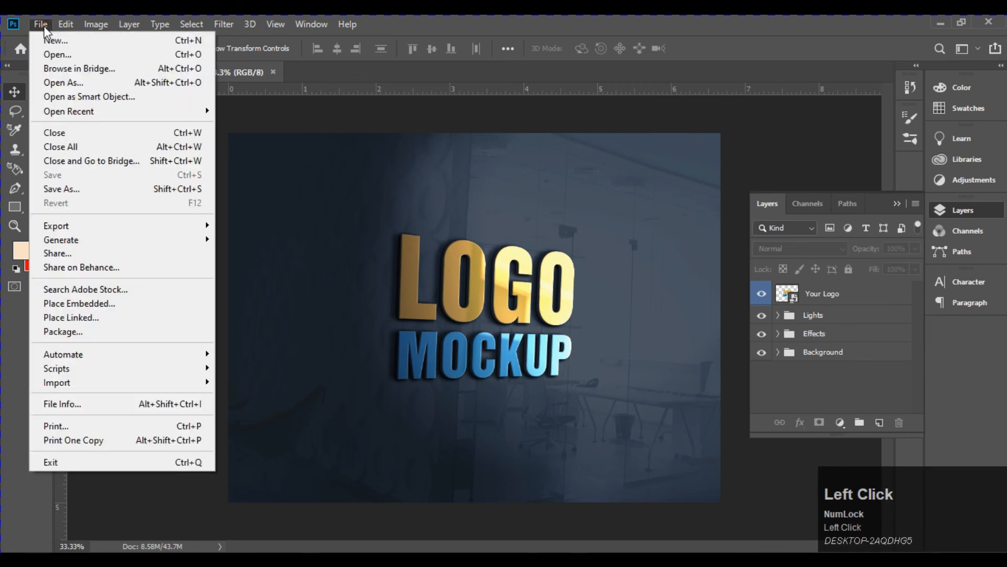
pyautogui.click(65, 55)
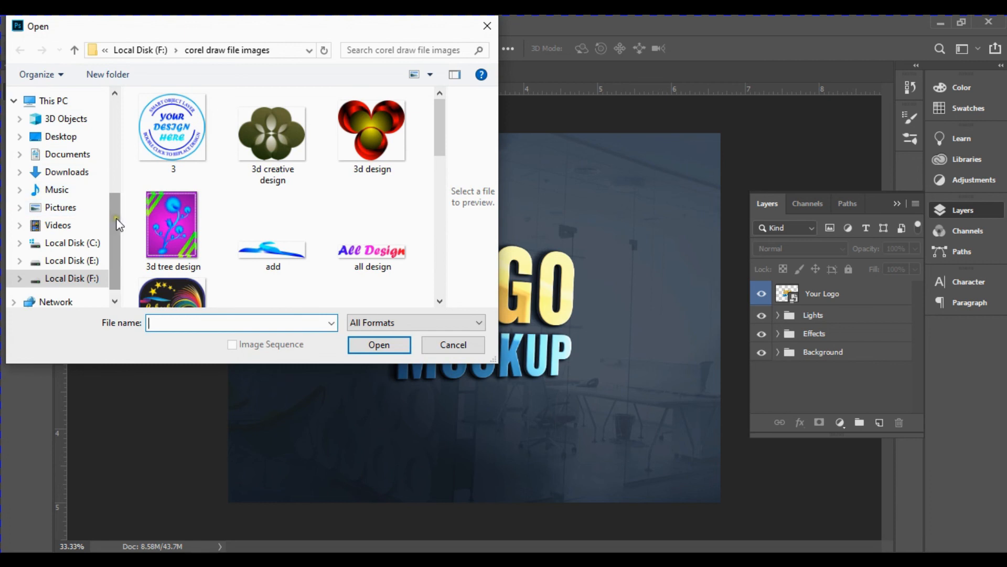
pyautogui.click(57, 135)
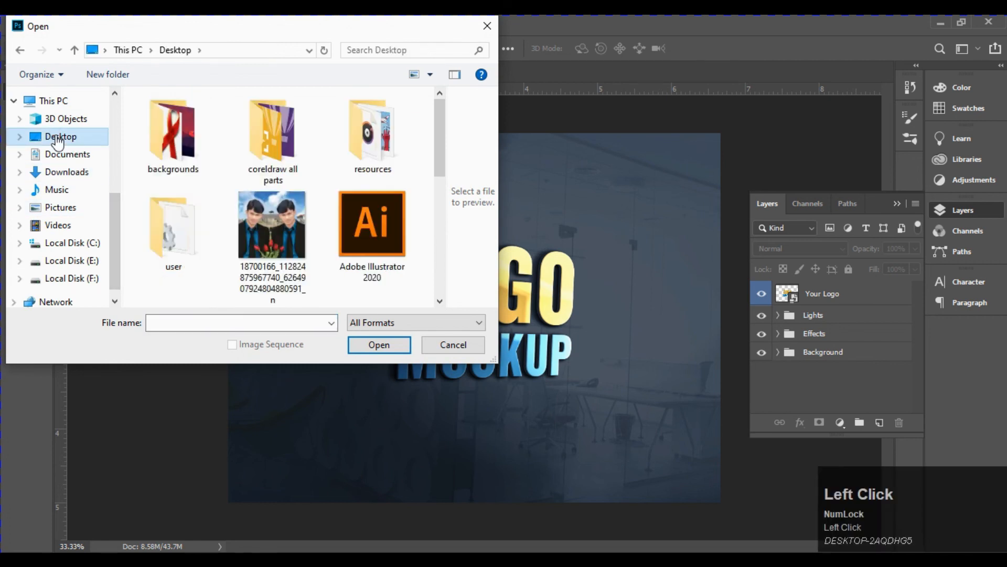
pyautogui.moveTo(438, 140); pyautogui.dragTo(447, 269)
pyautogui.moveTo(444, 278); pyautogui.dragTo(437, 196)
pyautogui.click(268, 185)
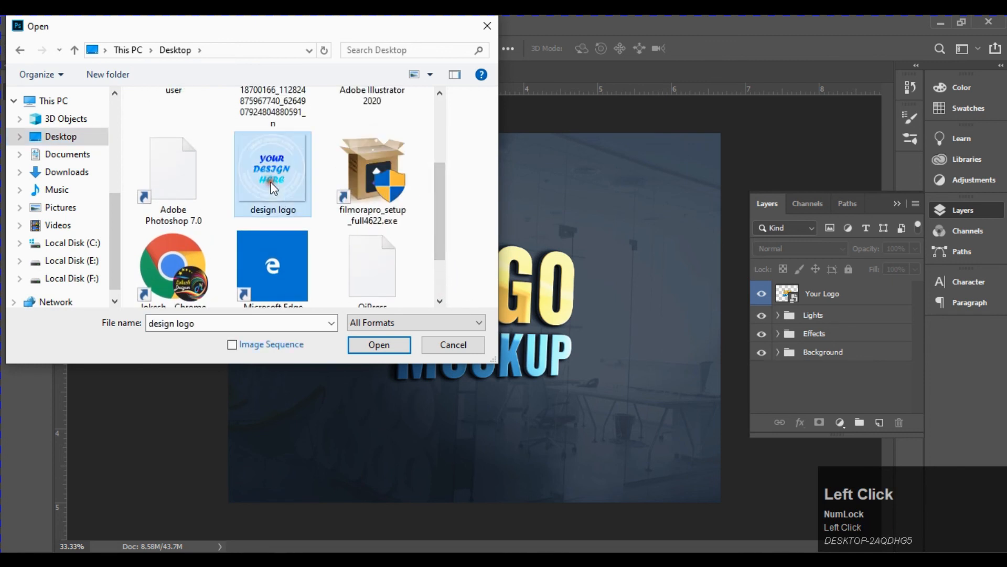
pyautogui.click(394, 347)
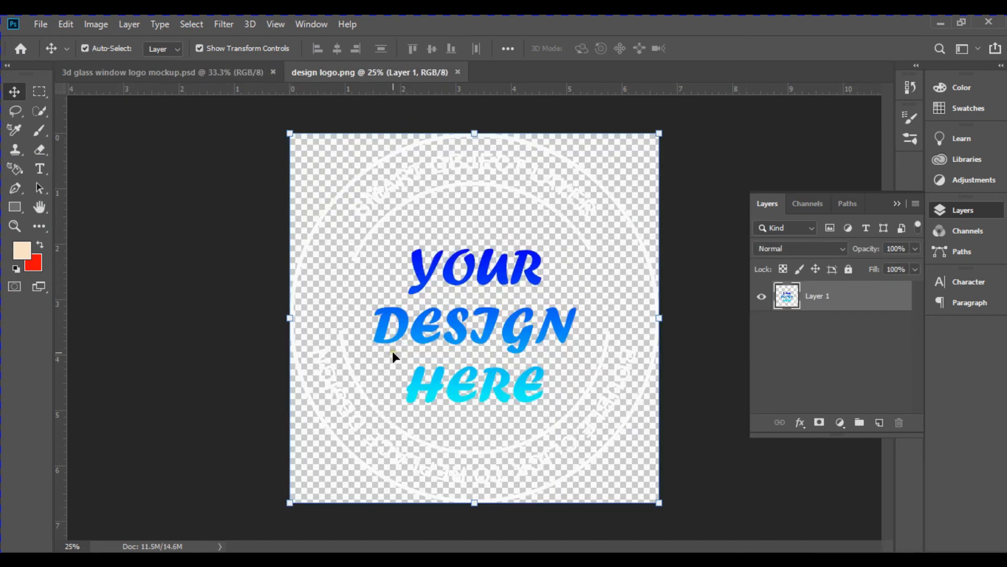
# Step: Open the contents of the Your Logo smart object from the 3d glass window logo mockup
pyautogui.click(218, 72)
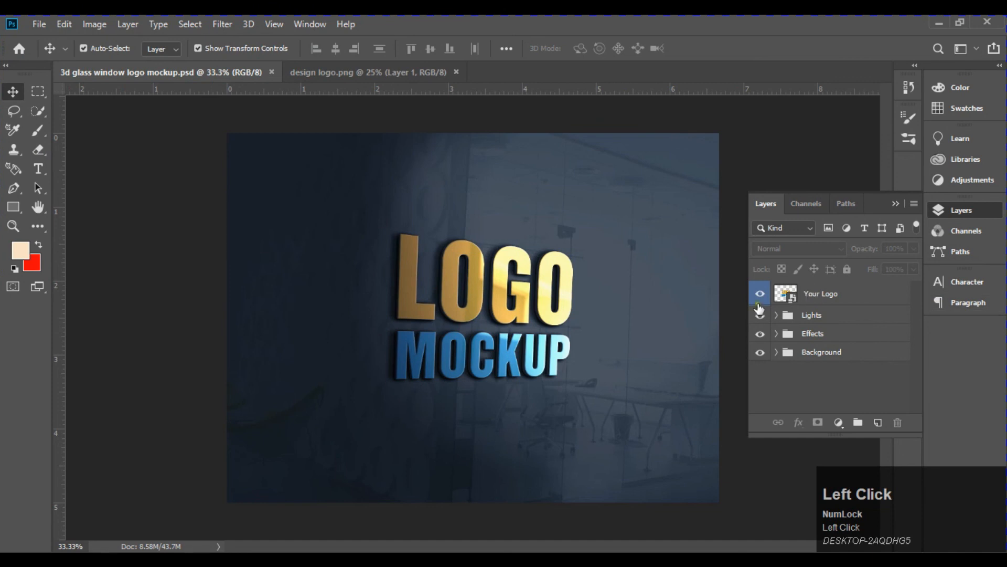
pyautogui.doubleClick(784, 294)
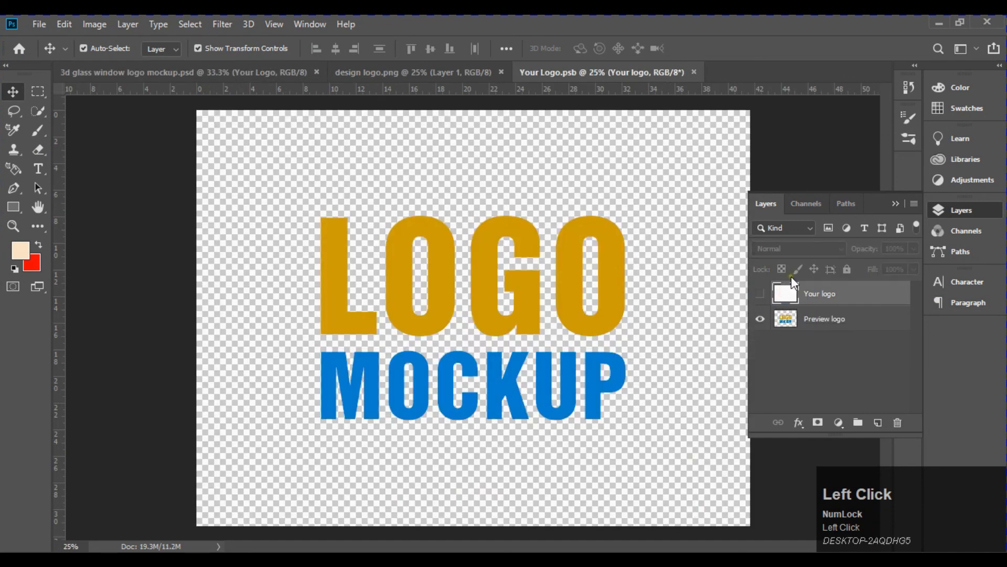
pyautogui.click(555, 70)
# Step: Copy the logo from design logo.png into Your Logo.psb, accepting the color profile conversion
pyautogui.click(426, 70)
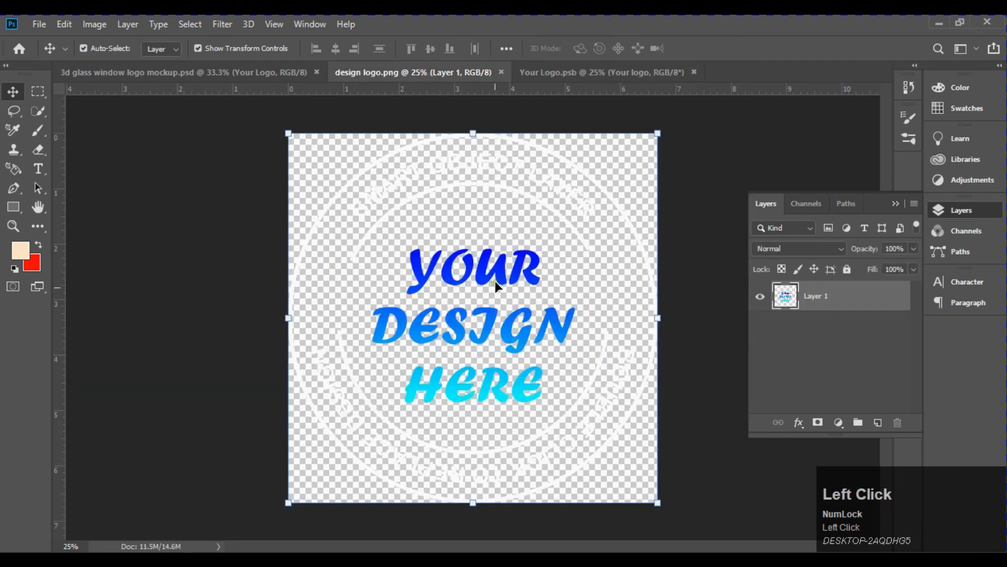
pyautogui.moveTo(496, 281); pyautogui.dragTo(458, 328)
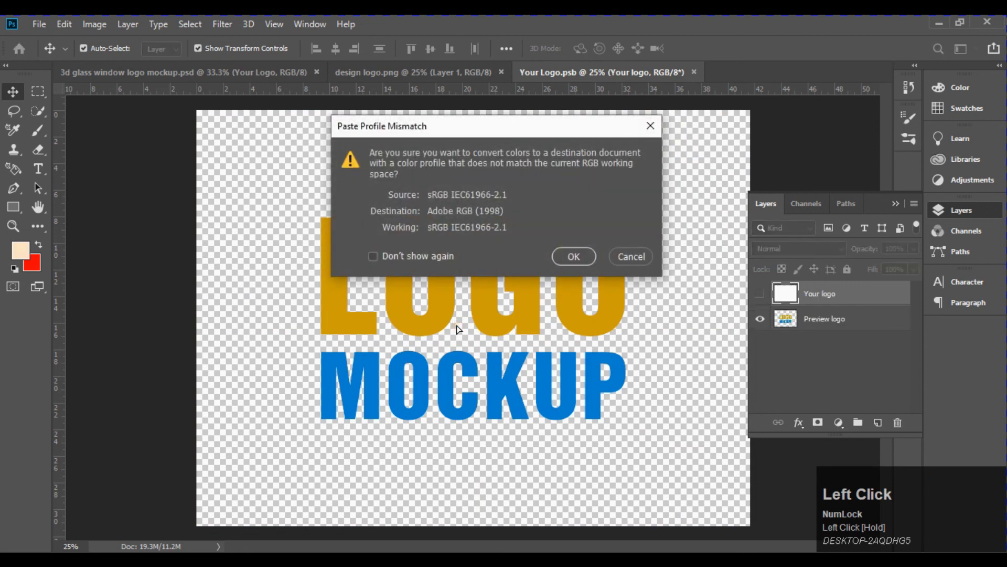
pyautogui.click(572, 257)
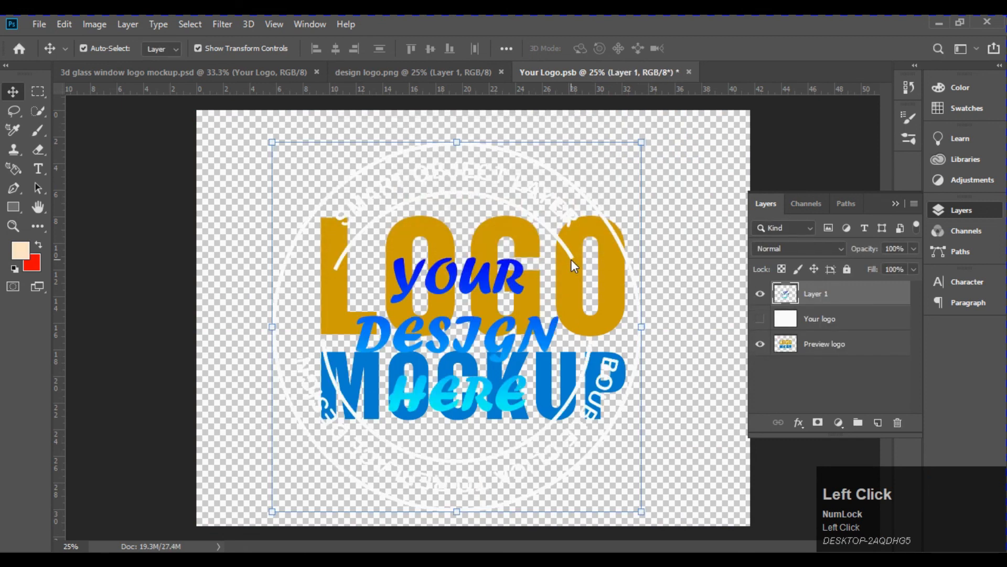
# Step: Hide the Preview logo layer, and close Your Logo.psb with its changes saved
pyautogui.click(762, 344)
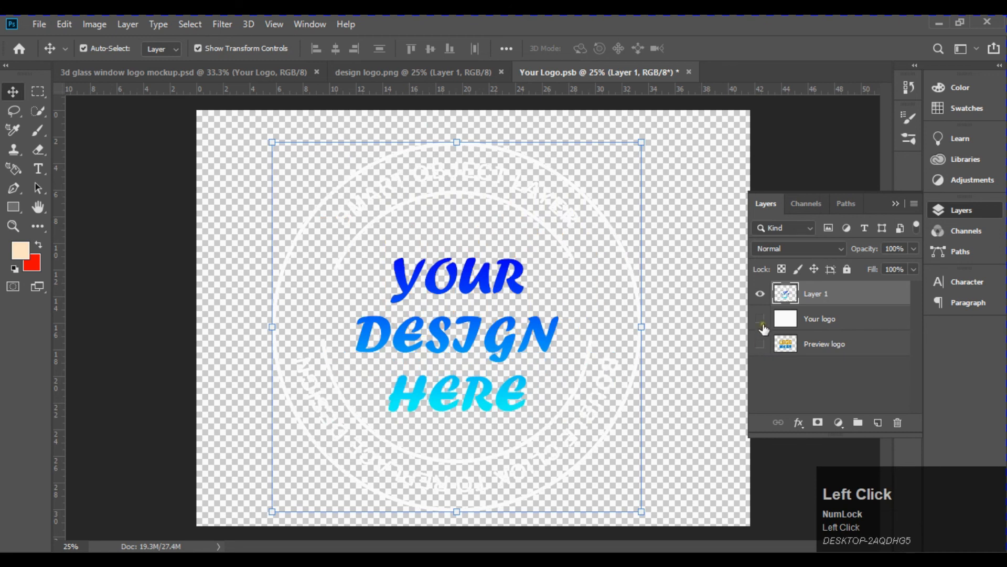
pyautogui.click(689, 72)
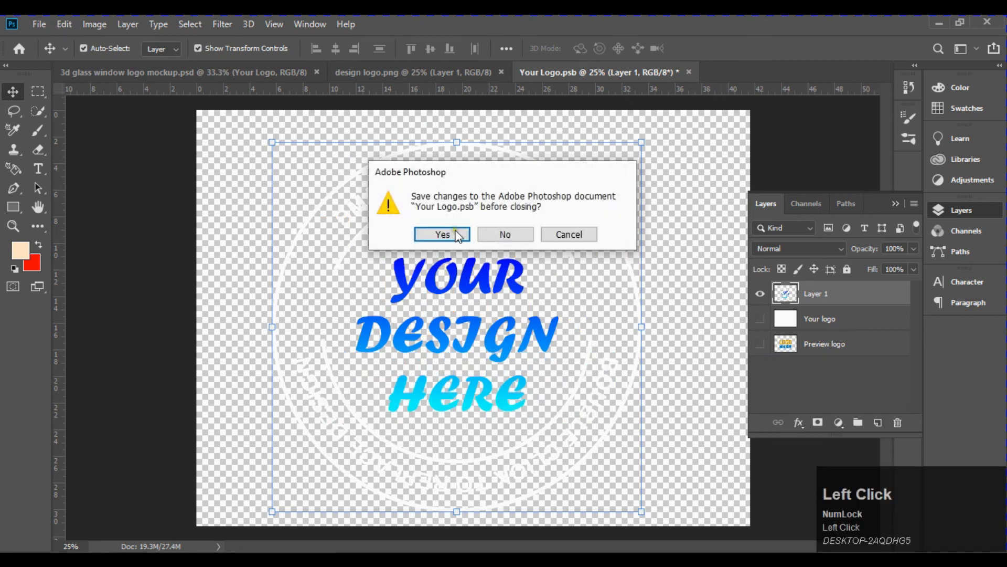
pyautogui.click(449, 235)
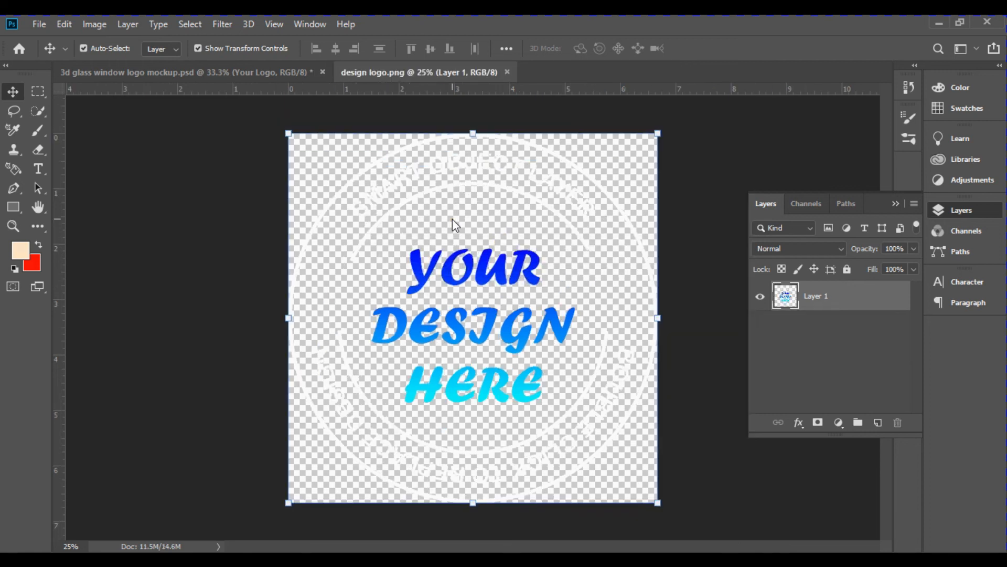
# Step: Return to 3d glass window logo mockup.psd to examine the updated logo, and close 3.png
pyautogui.click(235, 72)
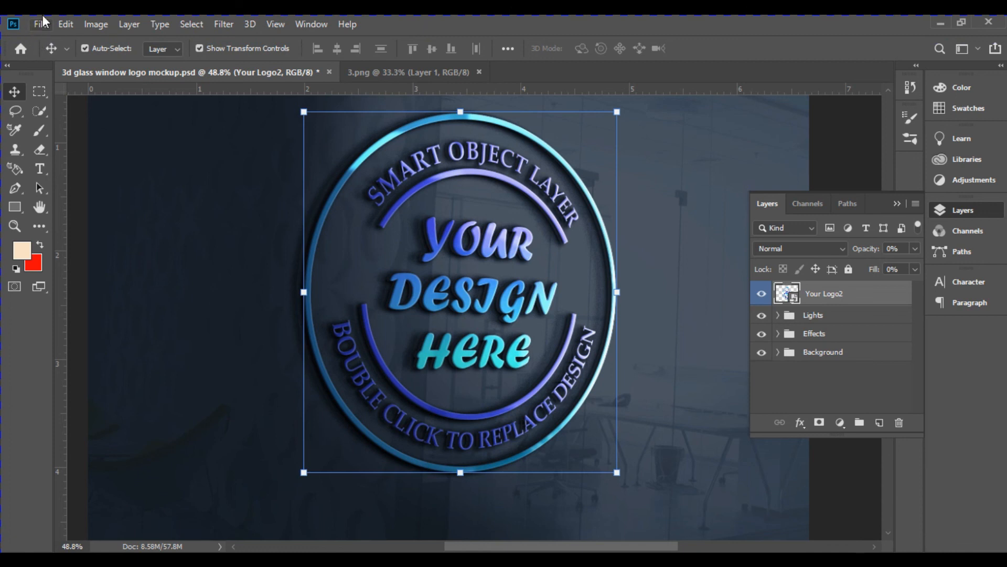
pyautogui.click(476, 69)
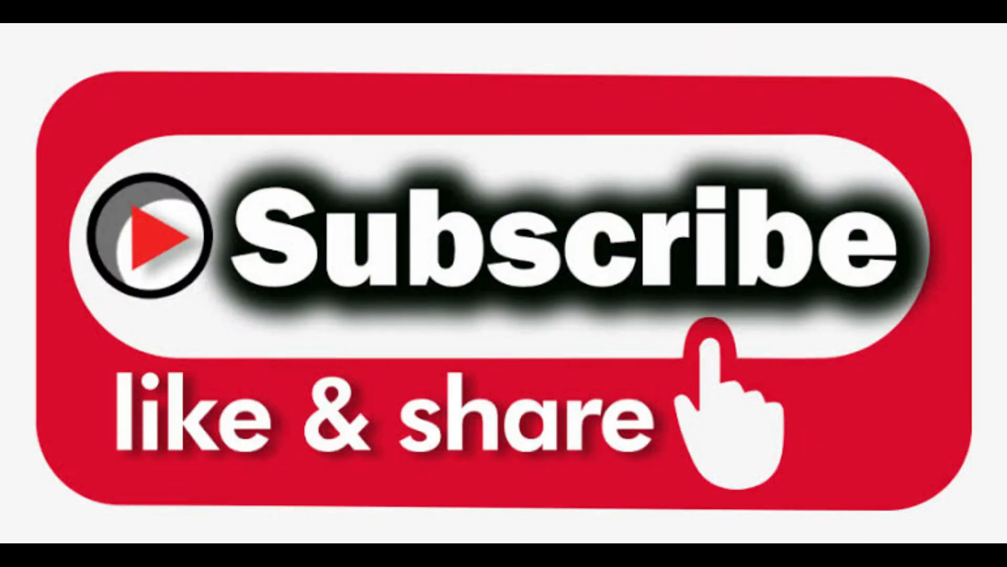